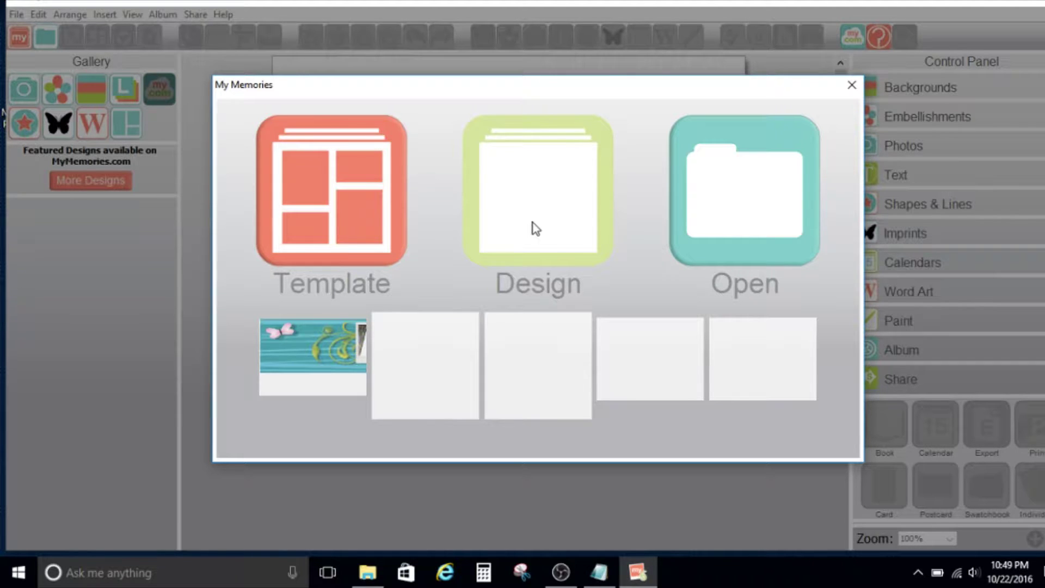
Start a blank design album at the 12"x12" photobook size.
left_click(535, 228)
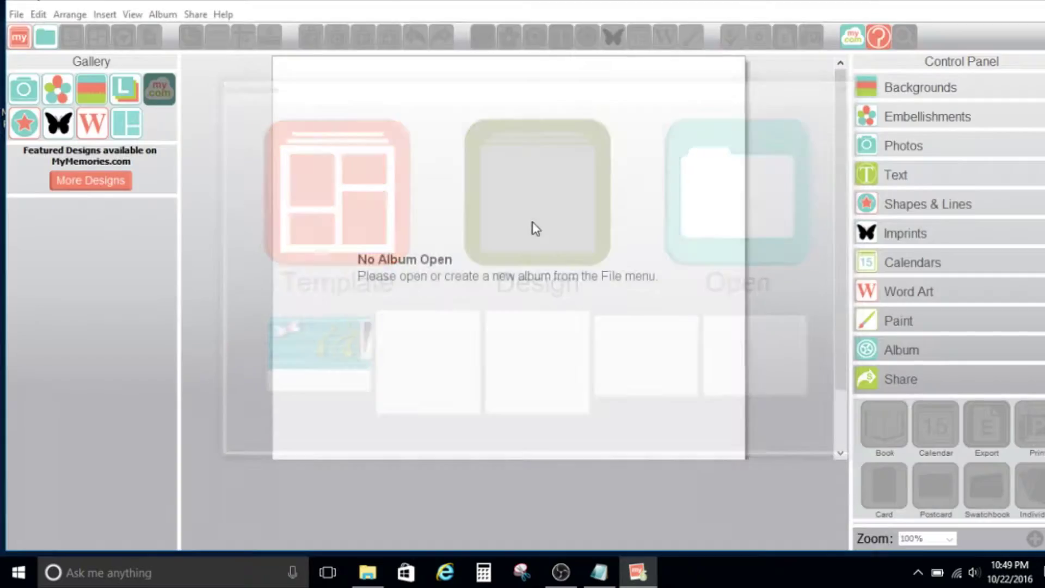
left_click(381, 135)
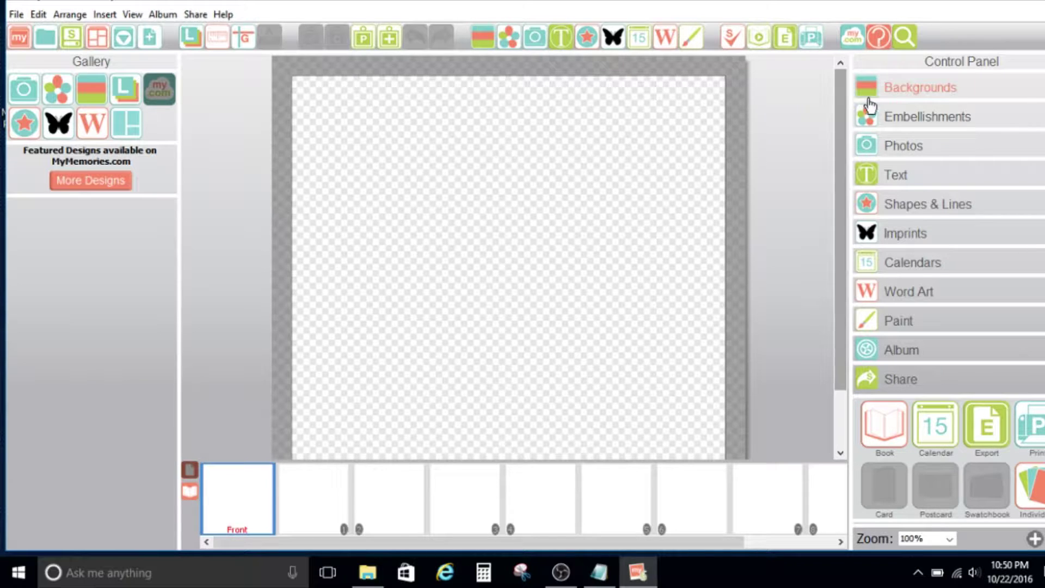
Expand Embellishments in the Control Panel and open the Add embellishment browser.
left_click(886, 122)
left_click(884, 155)
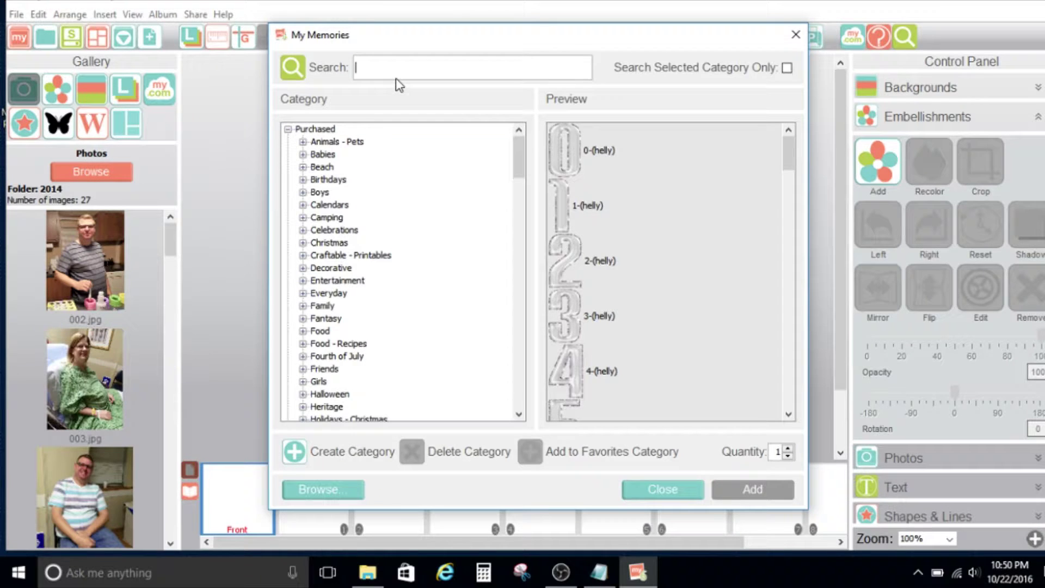
Under Purchased, search embellishments for flourish, then sprays, then clusters.
left_click(346, 129)
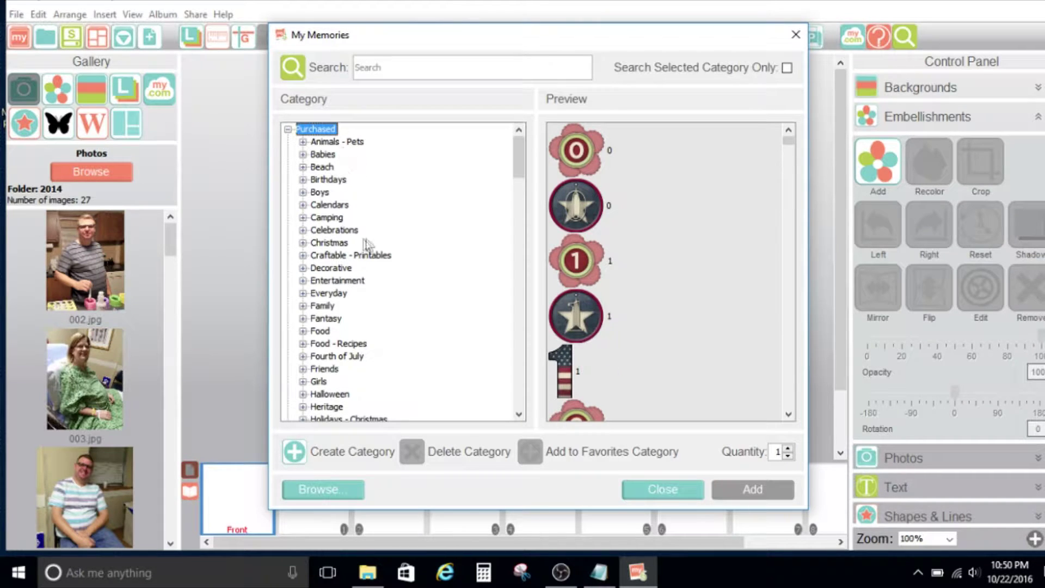
left_click(431, 77)
type("flou")
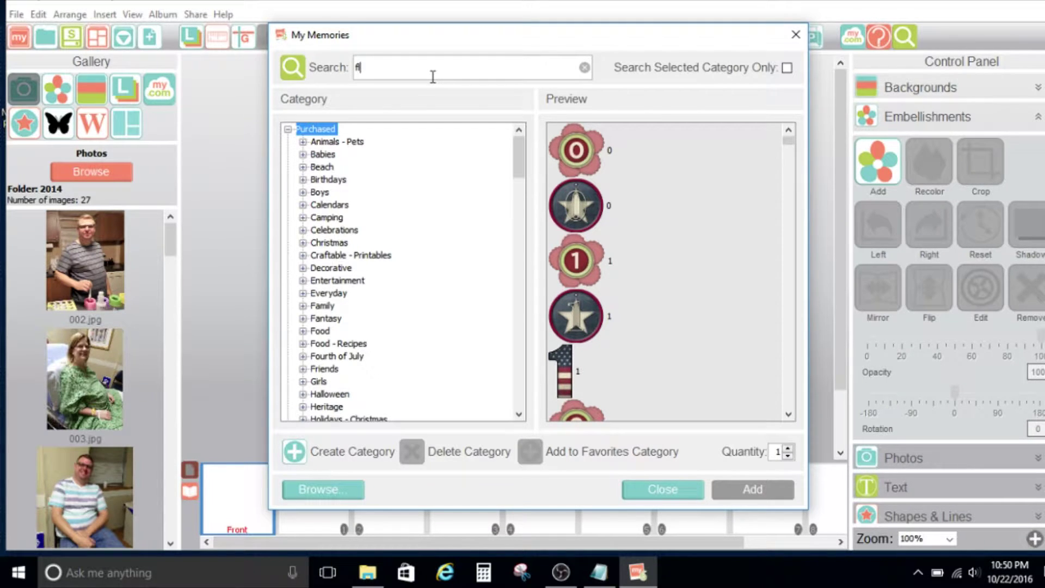
type("rish")
key("BackSpace")
key("BackSpace")
key("BackSpace")
key("BackSpace")
key("BackSpace")
key("BackSpace")
key("BackSpace")
key("BackSpace")
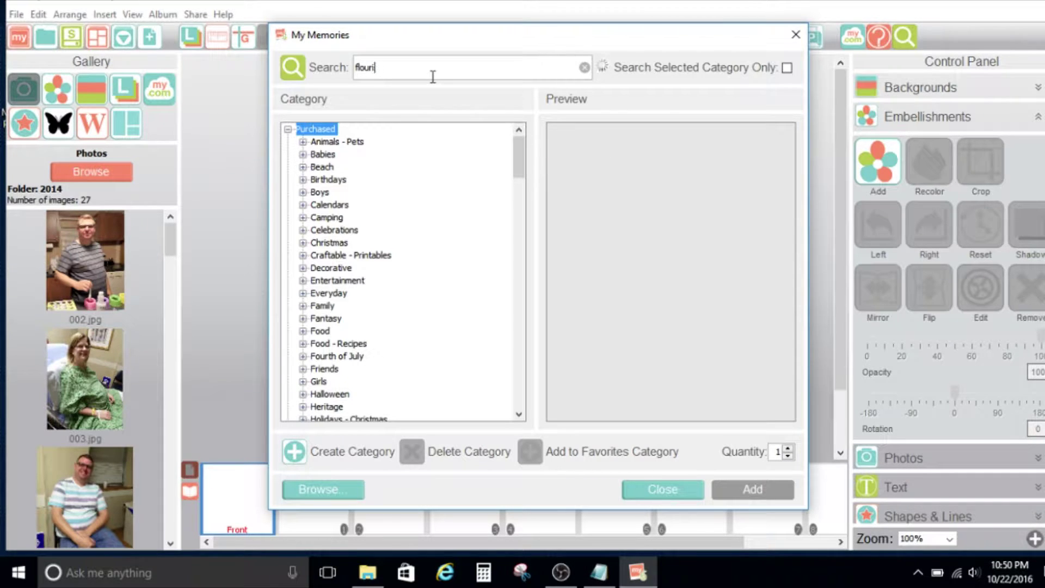
type("sprays")
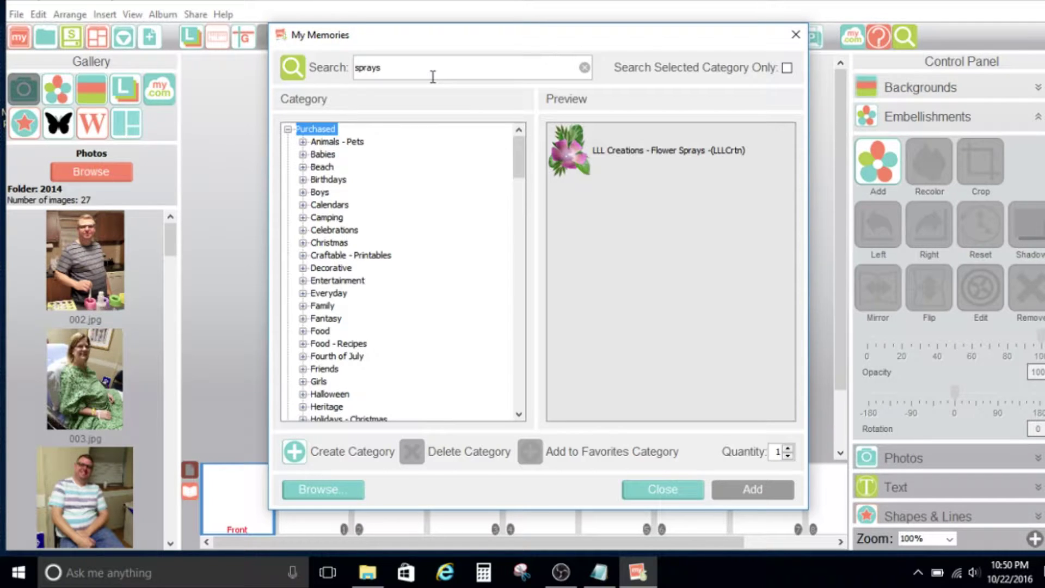
left_click(703, 142)
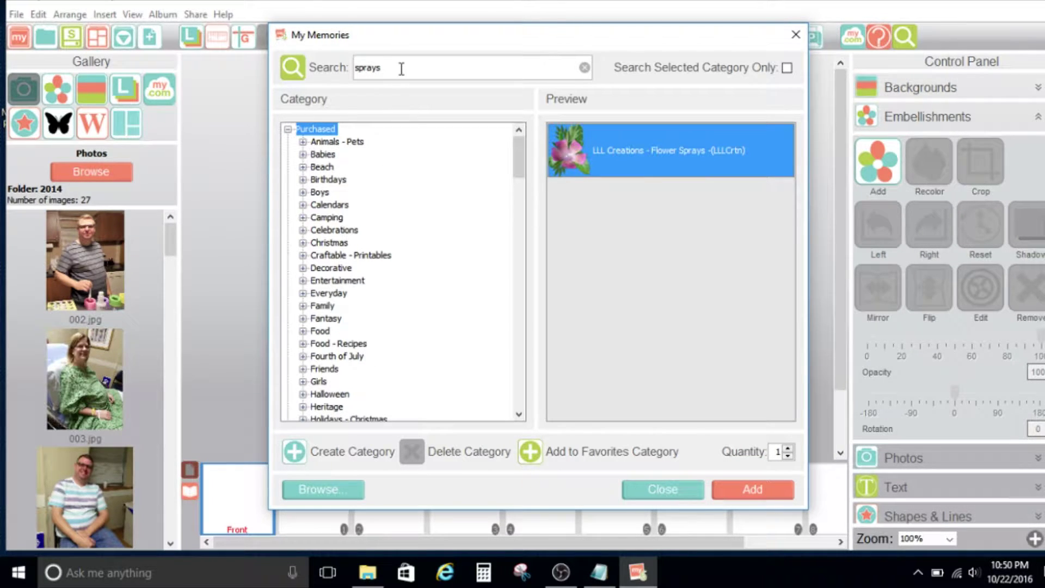
left_click_drag(401, 69, 346, 66)
type("dust")
type("ers")
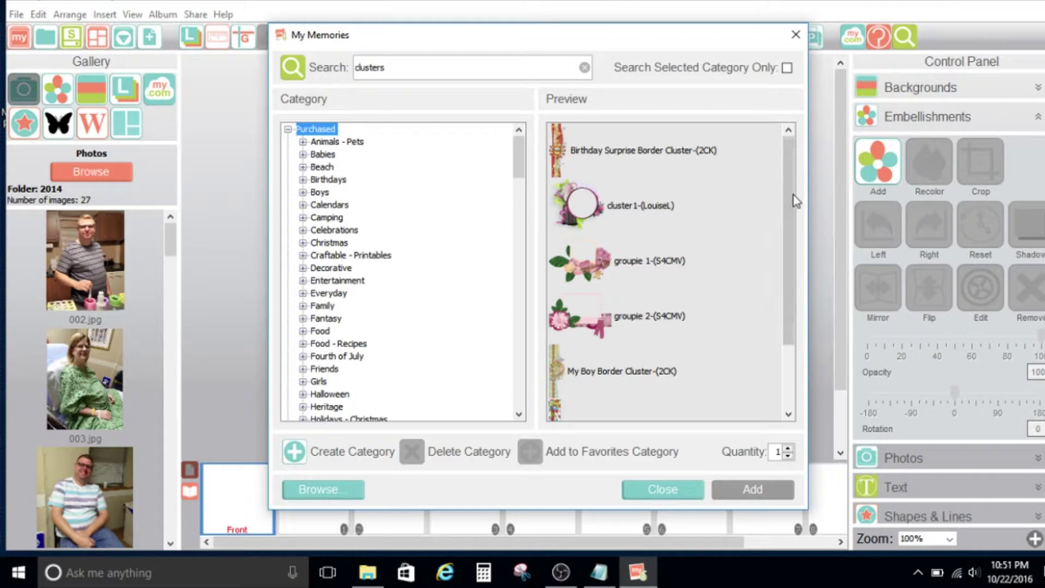
Replace the search term with grouping, then flourishes, and trim it to flourish.
left_click_drag(788, 206, 791, 184)
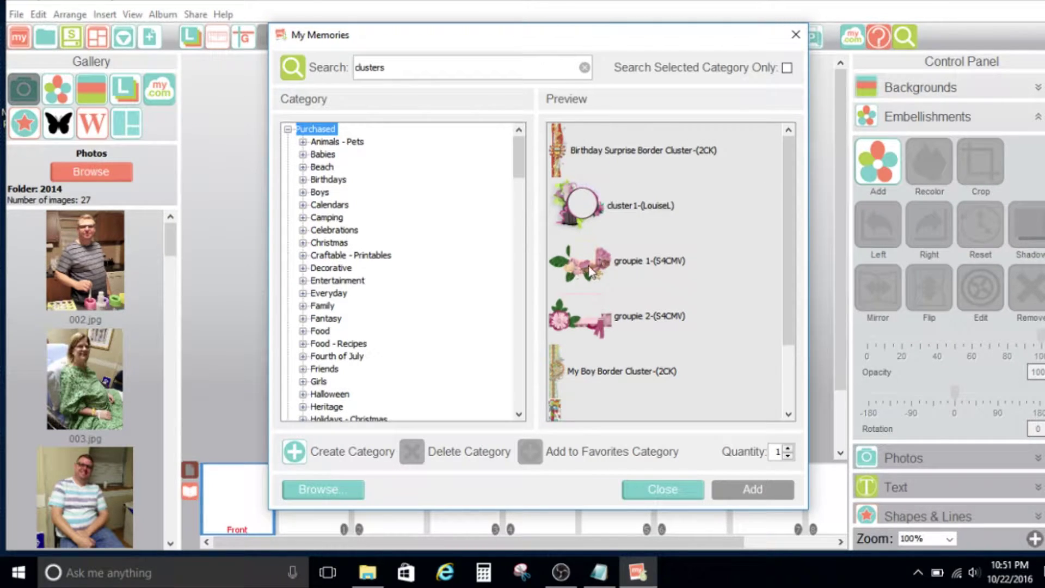
left_click_drag(409, 67, 326, 61)
type("grouping")
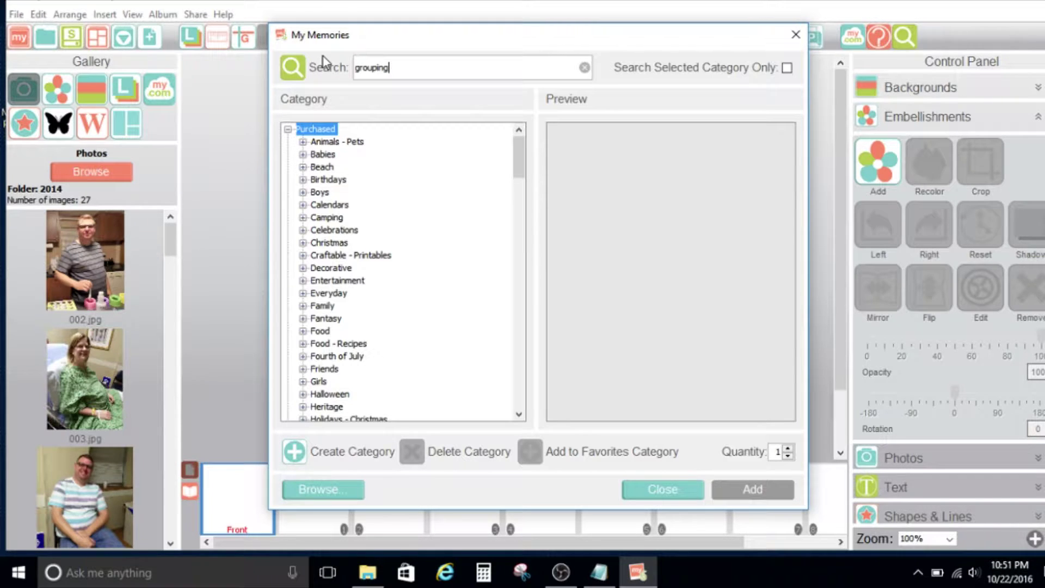
left_click_drag(393, 73, 330, 73)
type("flourishes")
key("Return")
key("BackSpace")
key("BackSpace")
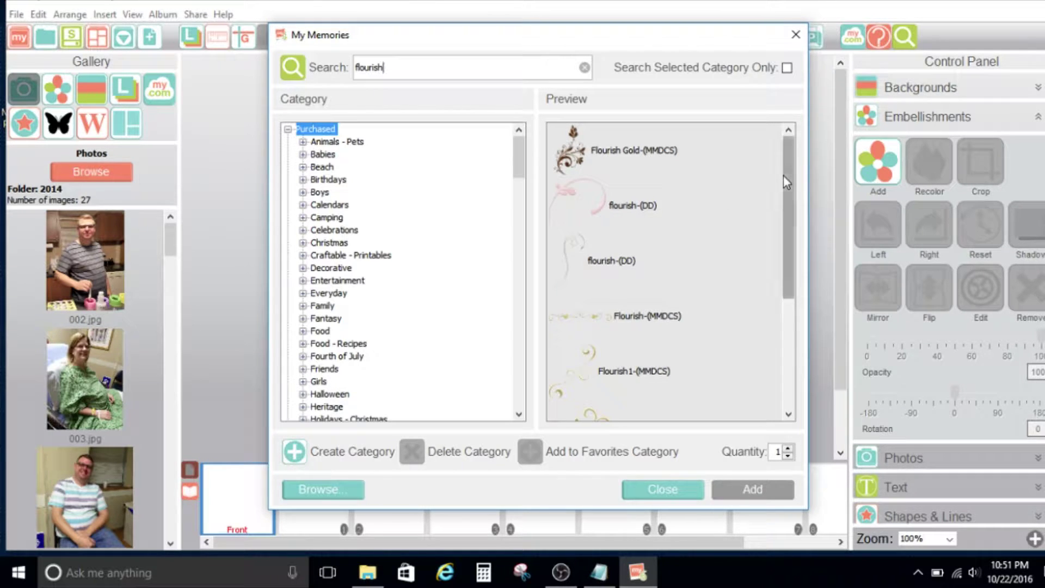
left_click_drag(782, 176, 772, 154)
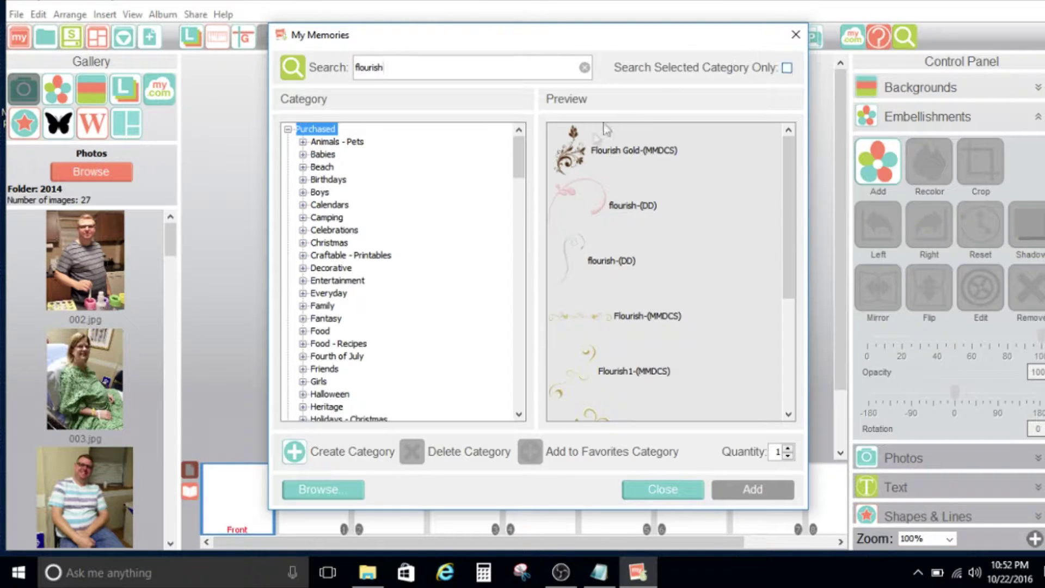
left_click_drag(517, 155, 511, 281)
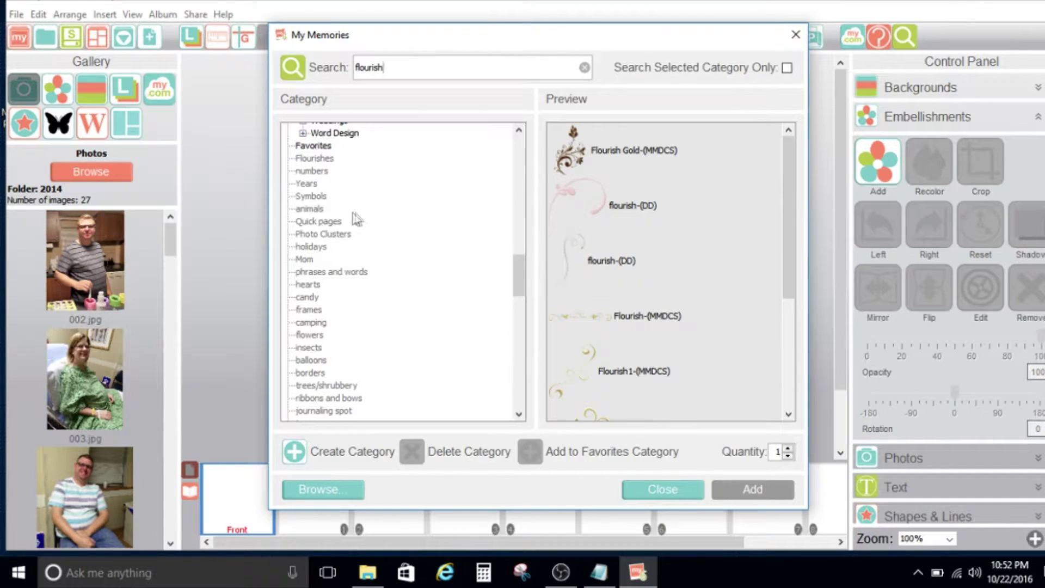
Clear the flourish search and scroll through the numbers and Years favorite categories.
left_click(307, 183)
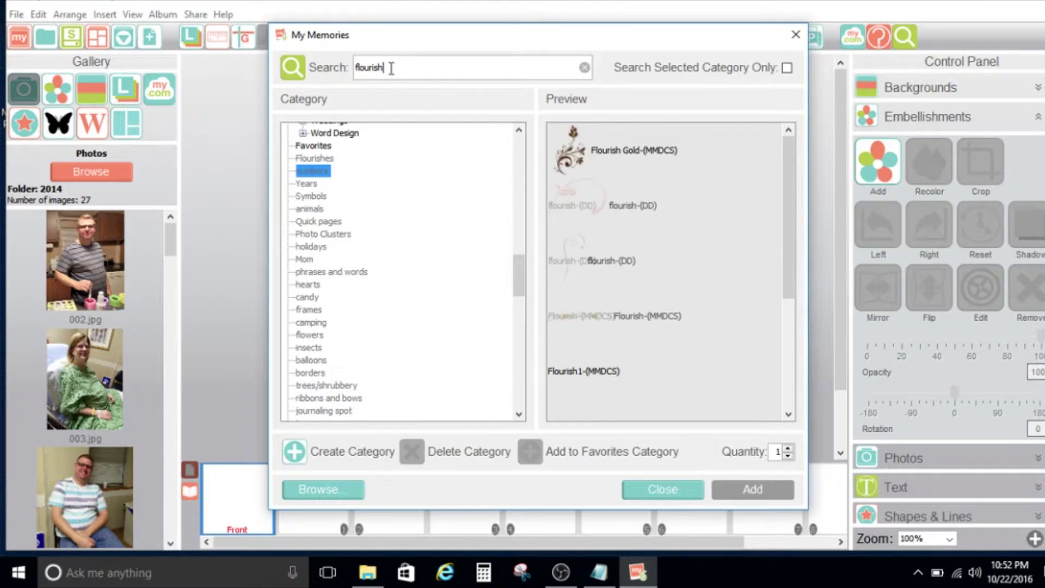
left_click_drag(391, 67, 334, 75)
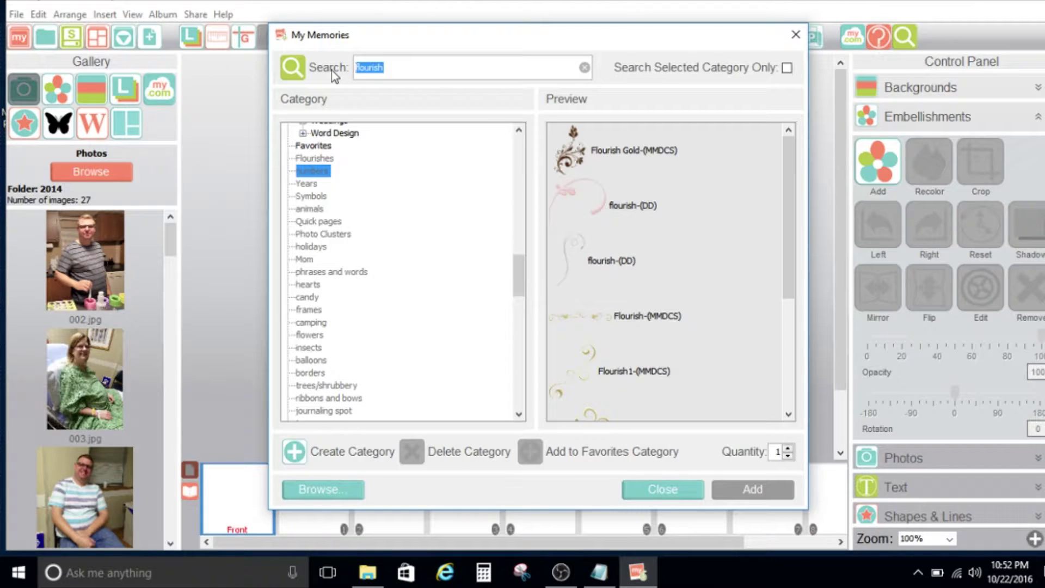
key("BackSpace")
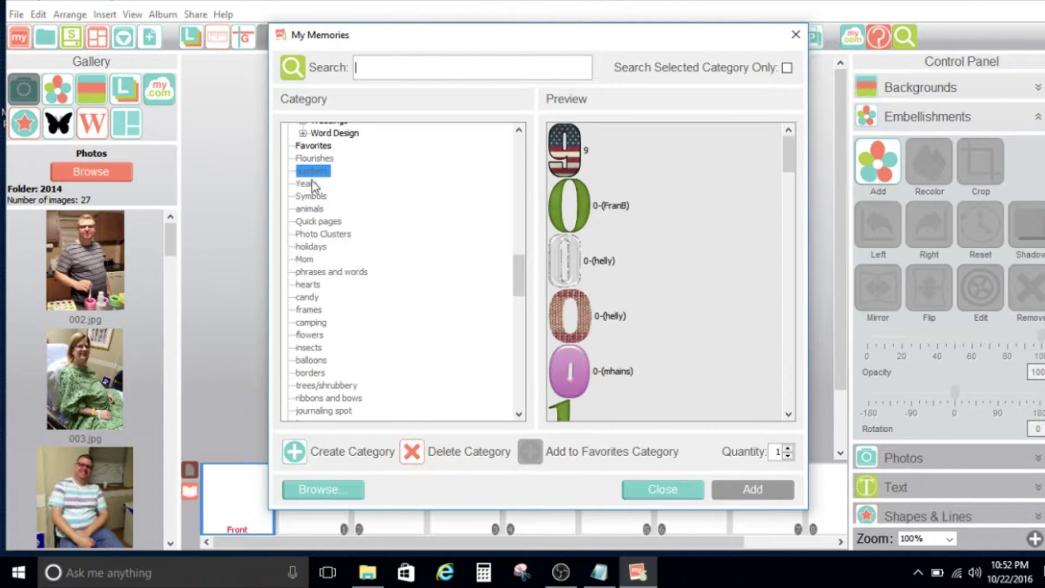
left_click(309, 183)
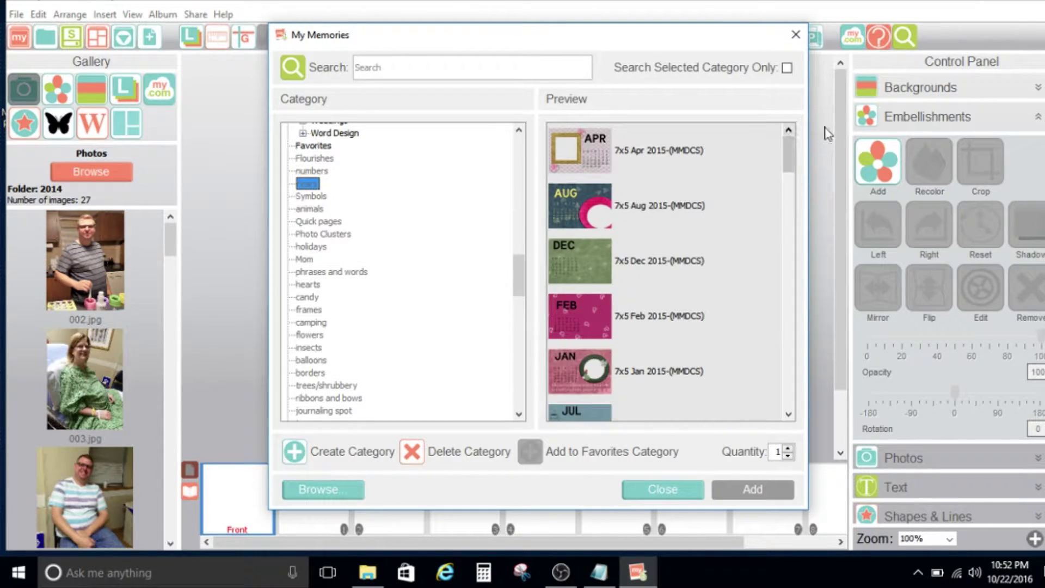
left_click_drag(790, 158, 775, 419)
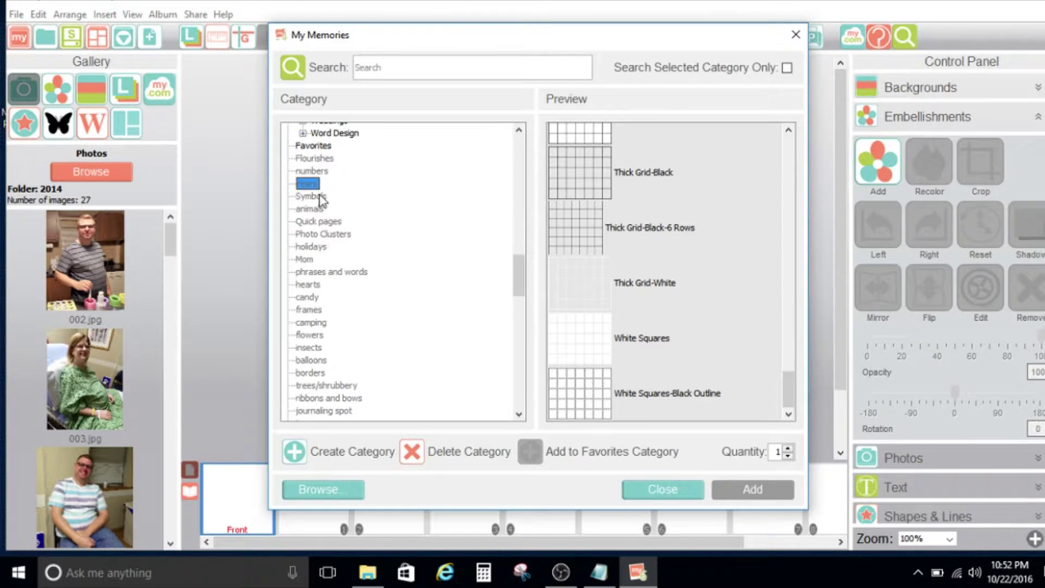
left_click(313, 171)
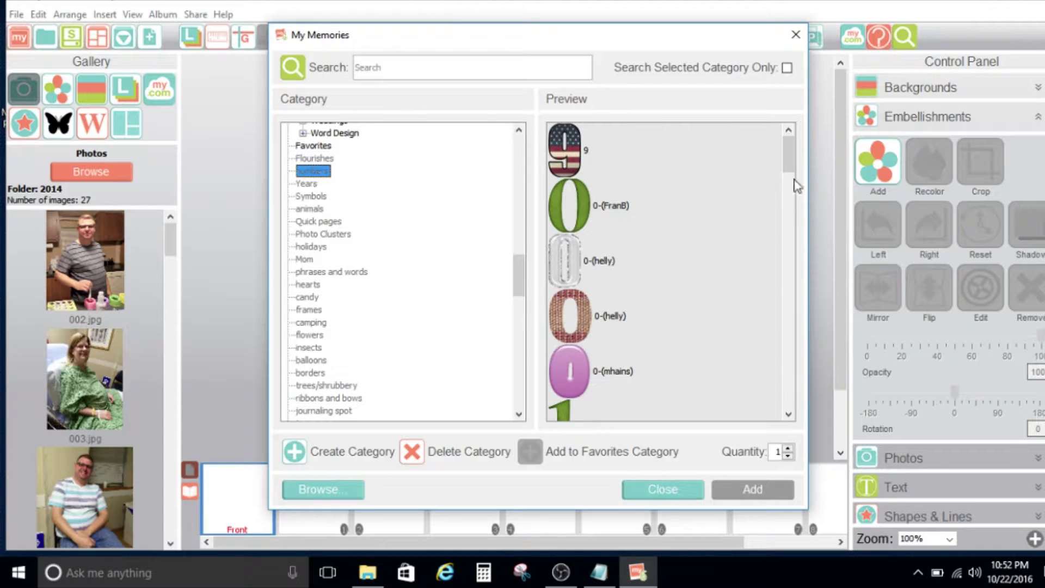
left_click_drag(789, 172, 786, 425)
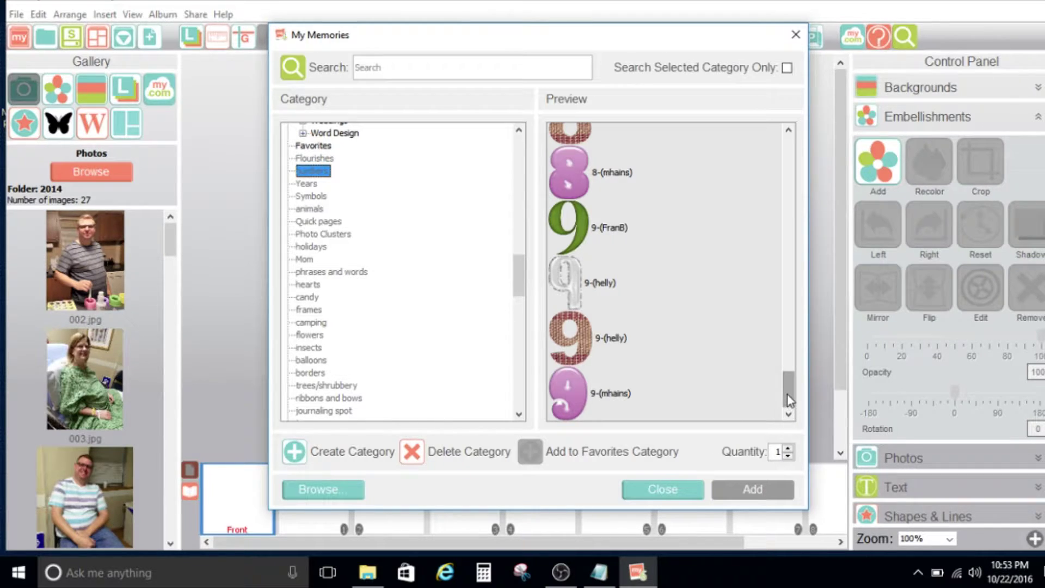
left_click_drag(786, 390, 787, 326)
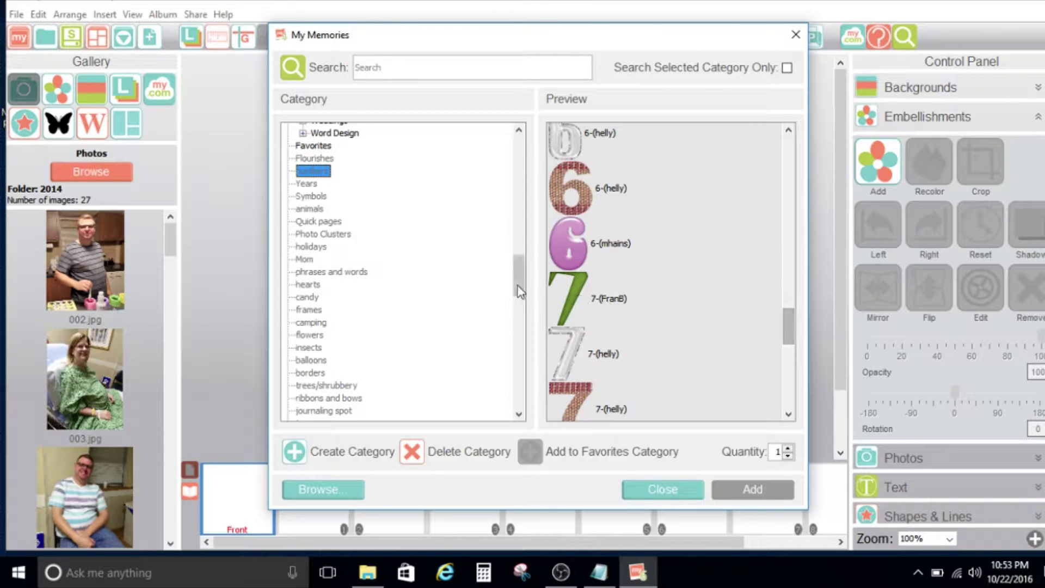
left_click_drag(518, 287, 511, 160)
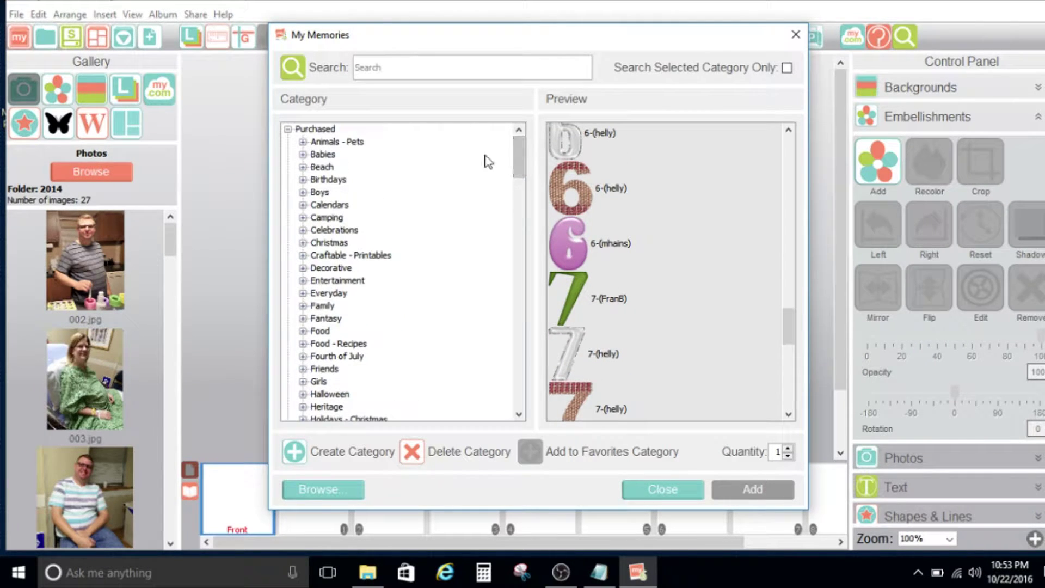
Search all Purchased embellishments for giraffe.
left_click(322, 133)
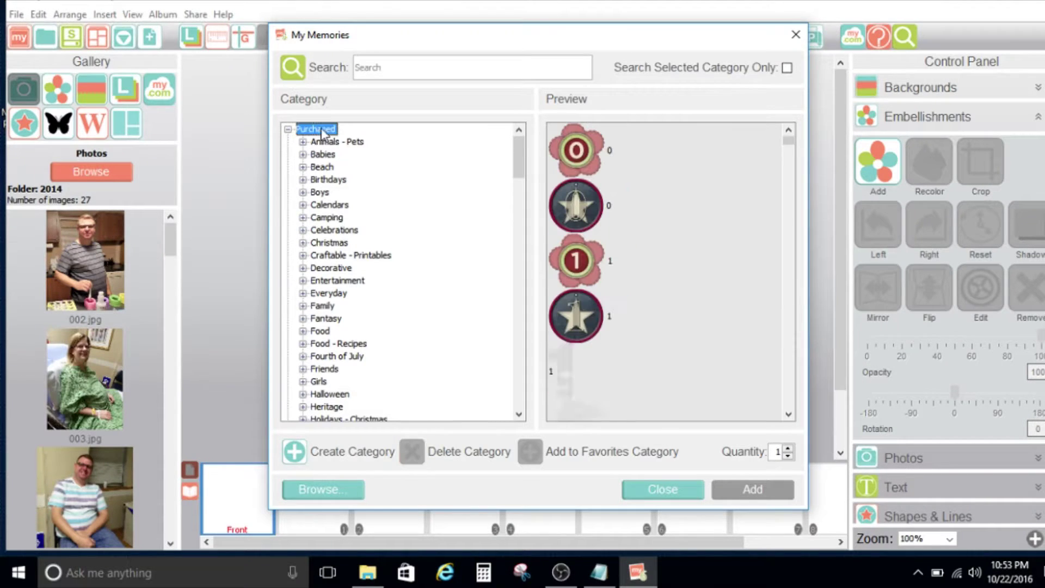
left_click(407, 68)
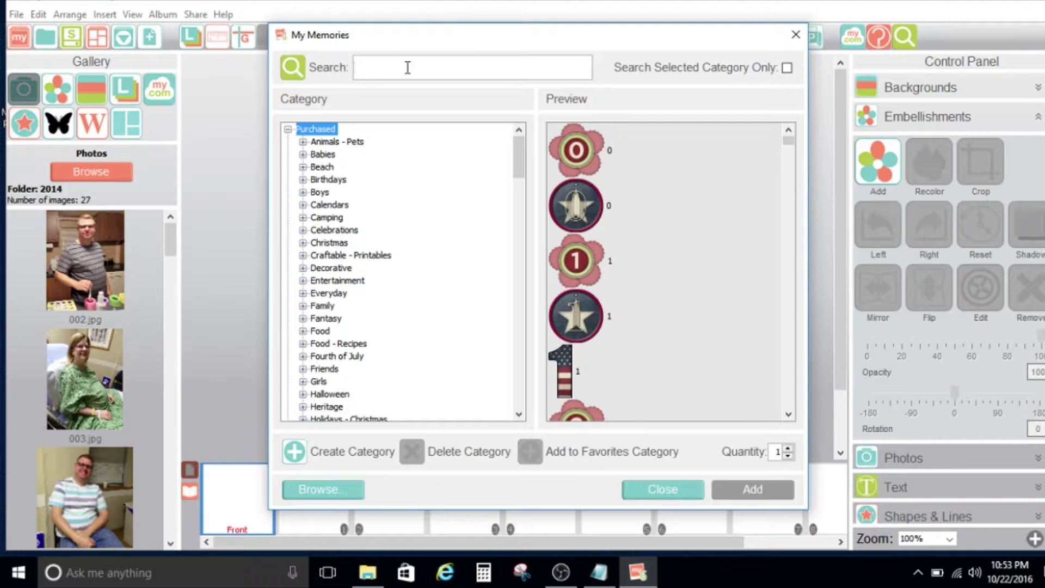
type("giraffe")
key("Return")
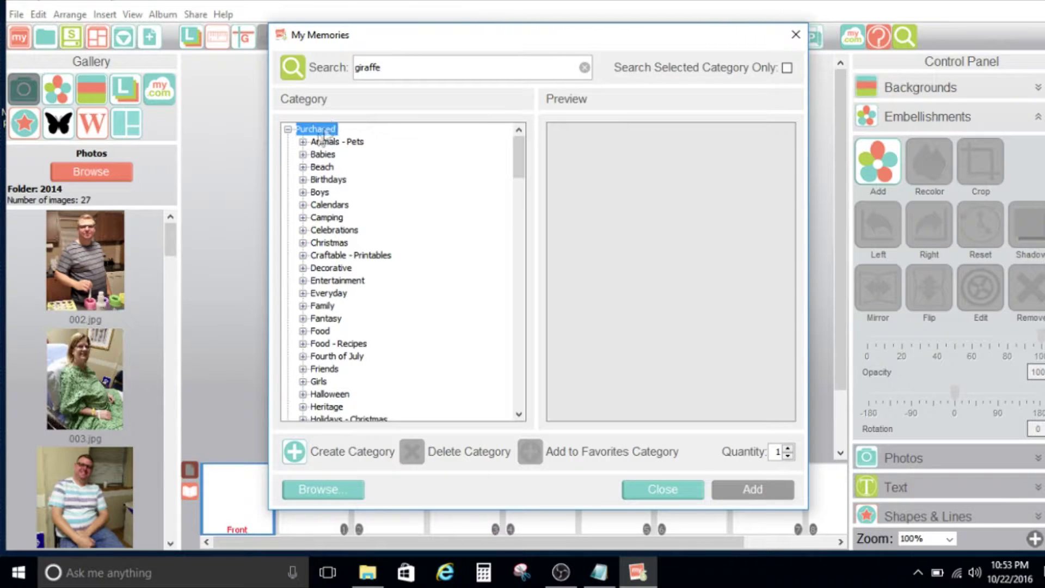
Expand Animals - Pets, Archive and Monograms, select Dragonflies-(pperoni), and clear the giraffe search.
left_click(304, 143)
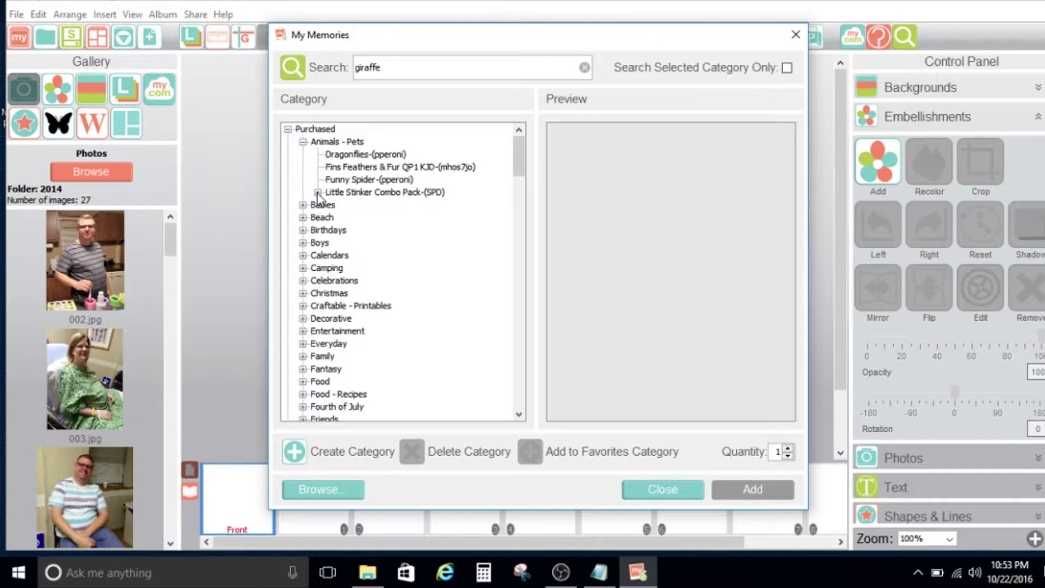
left_click(317, 193)
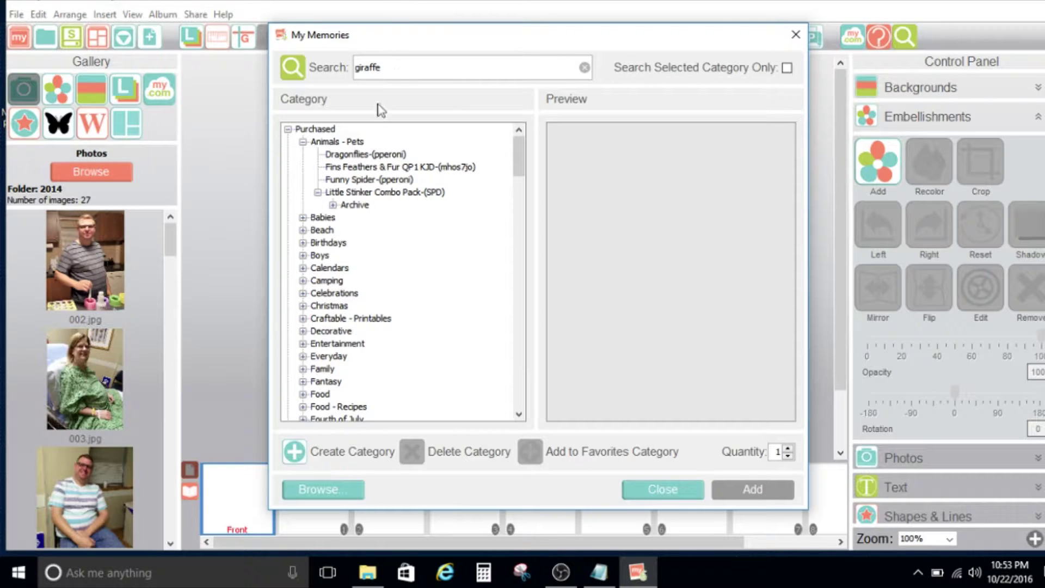
left_click(336, 207)
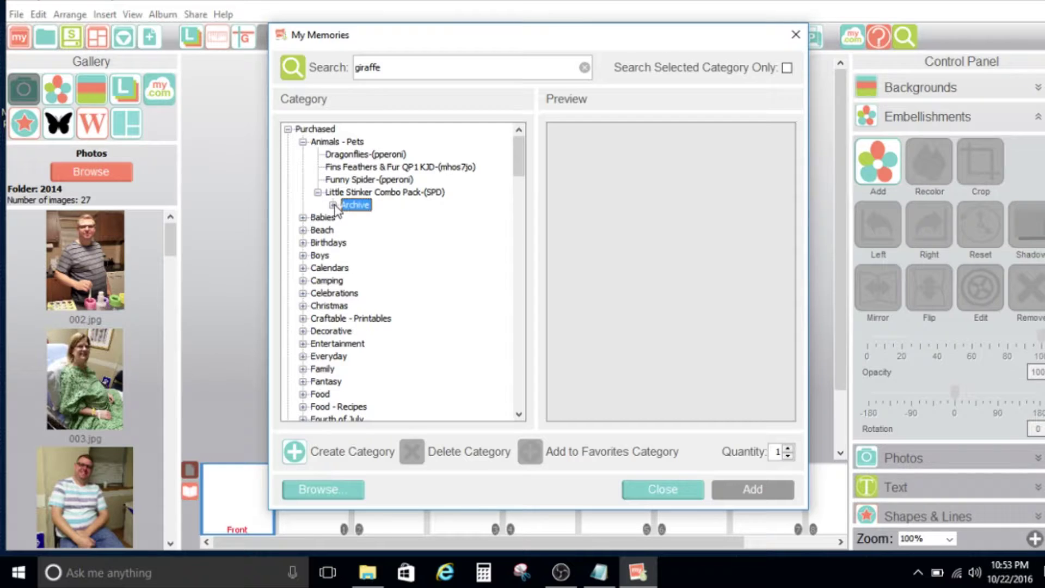
left_click(337, 210)
left_click(333, 206)
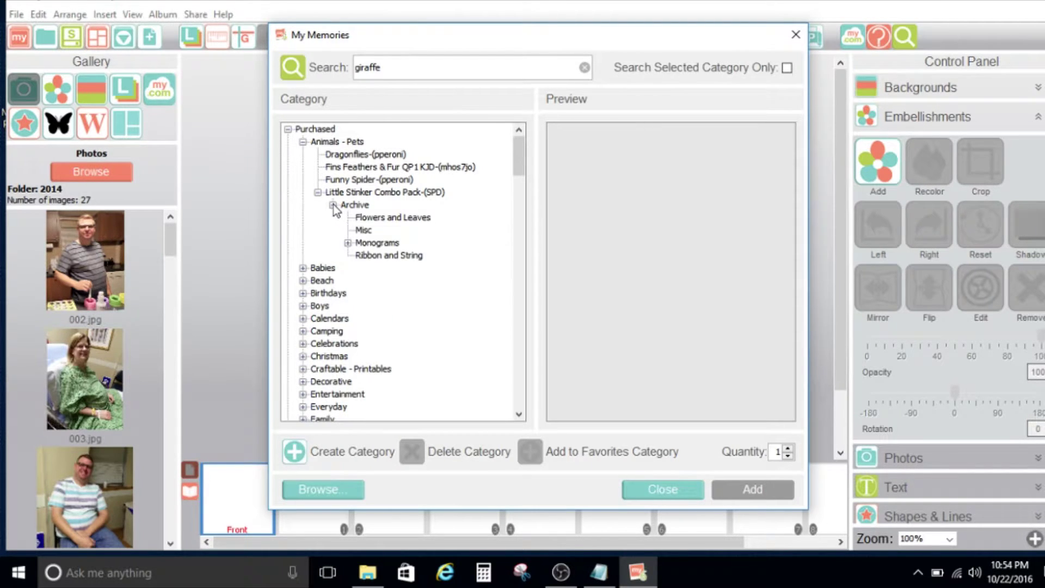
left_click(348, 243)
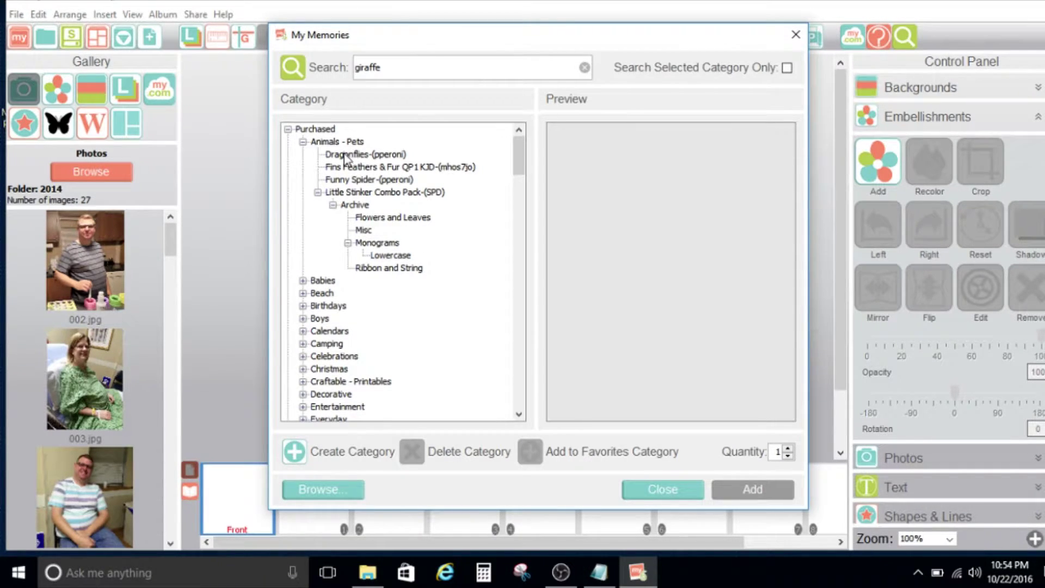
left_click(347, 156)
double_click(395, 67)
key("BackSpace")
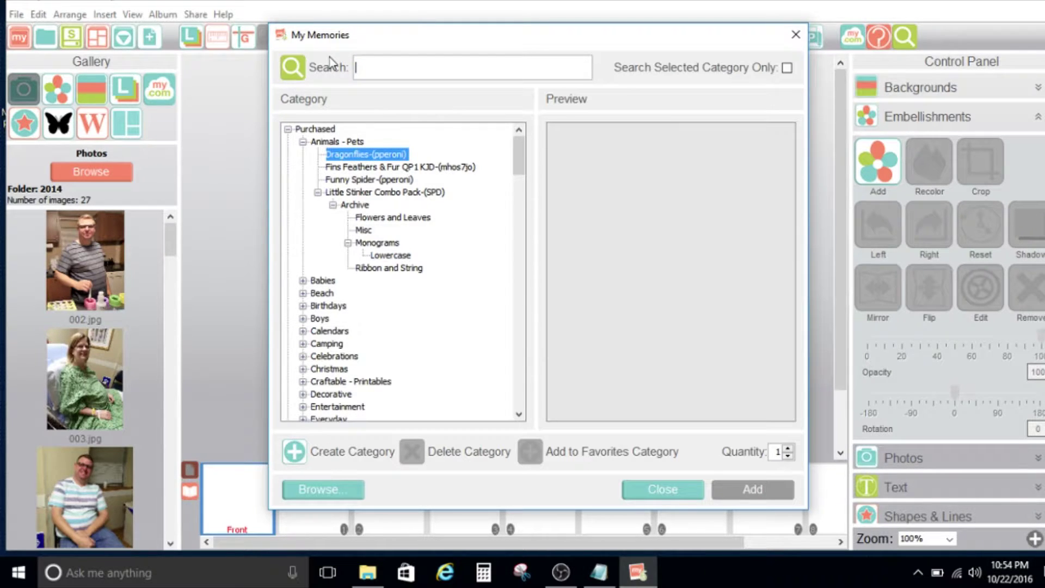
Search for 'dog', pick the dog-(DD) embellishment, and bring File Explorer forward.
type("dd")
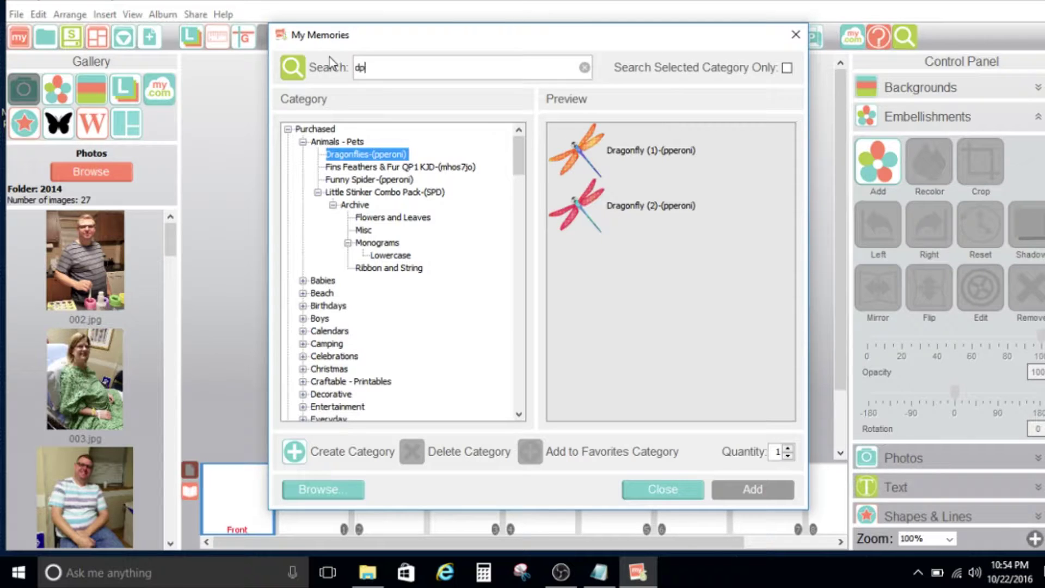
key("BackSpace")
type("og")
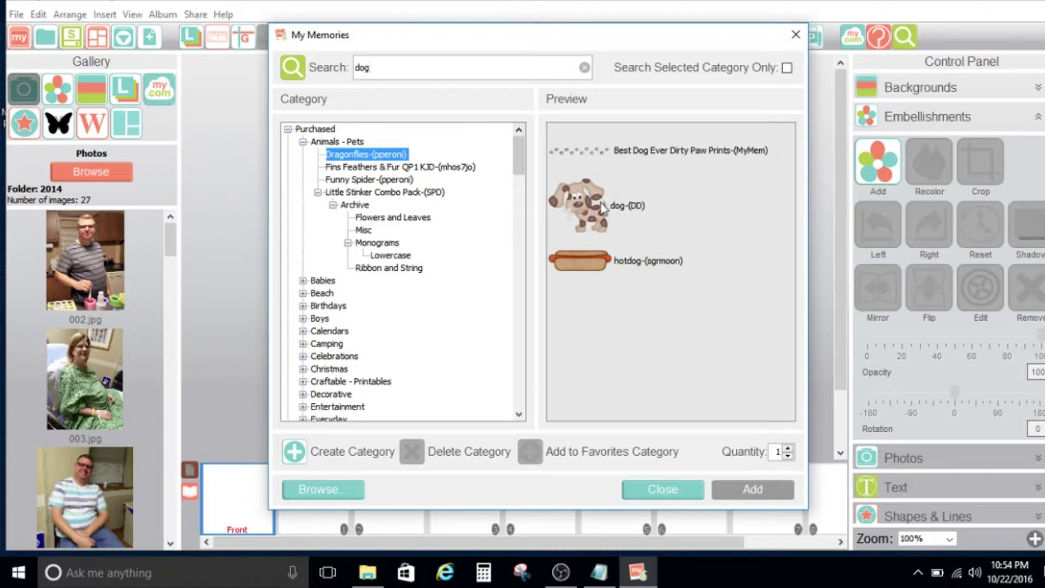
left_click(601, 203)
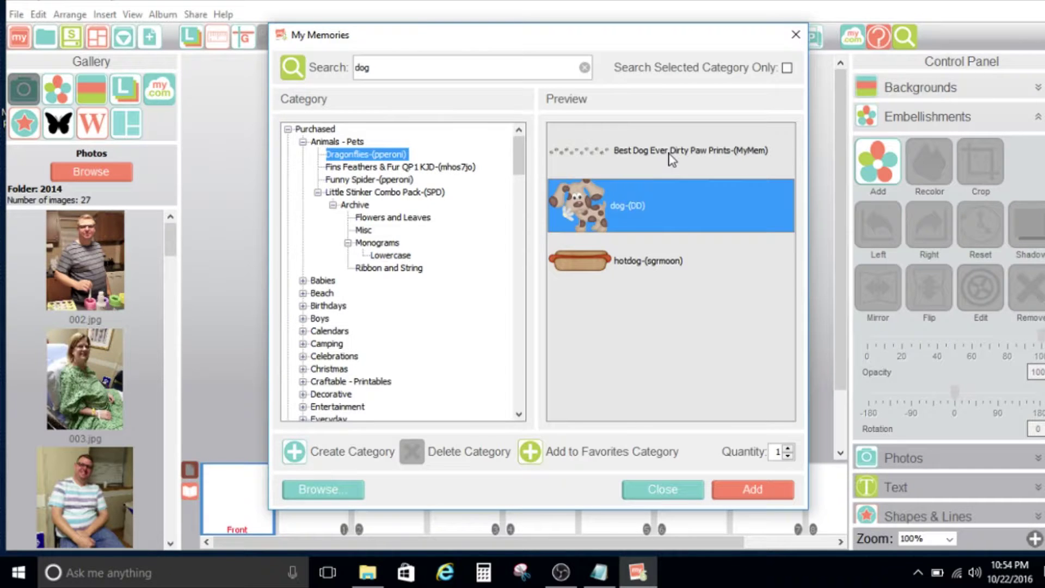
key("alt+Tab")
key("alt+Tab")
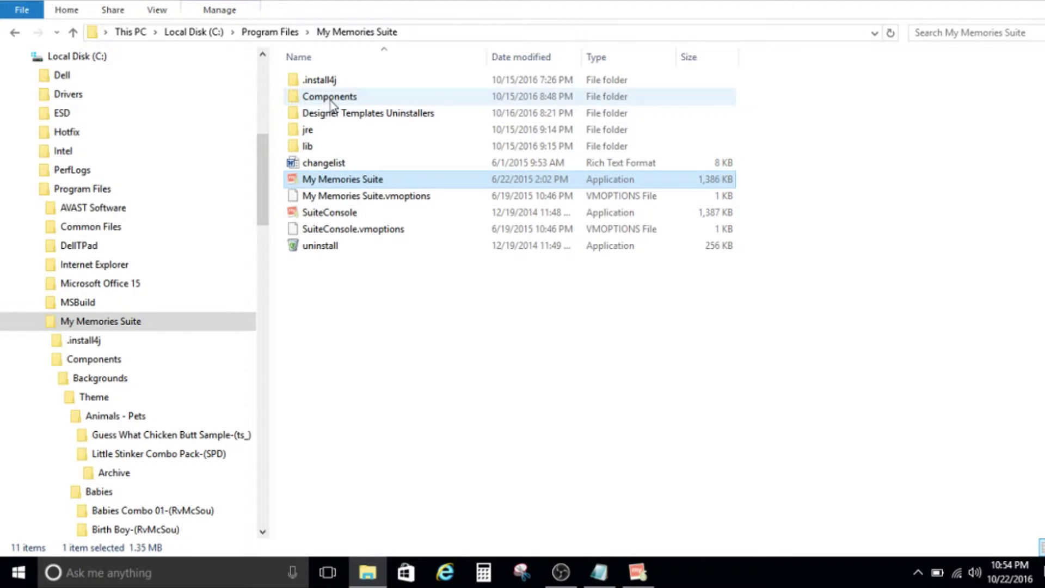
Go from Local Disk (C:) through Program Files and My Memories Suite into Components.
mouse_move(332, 104)
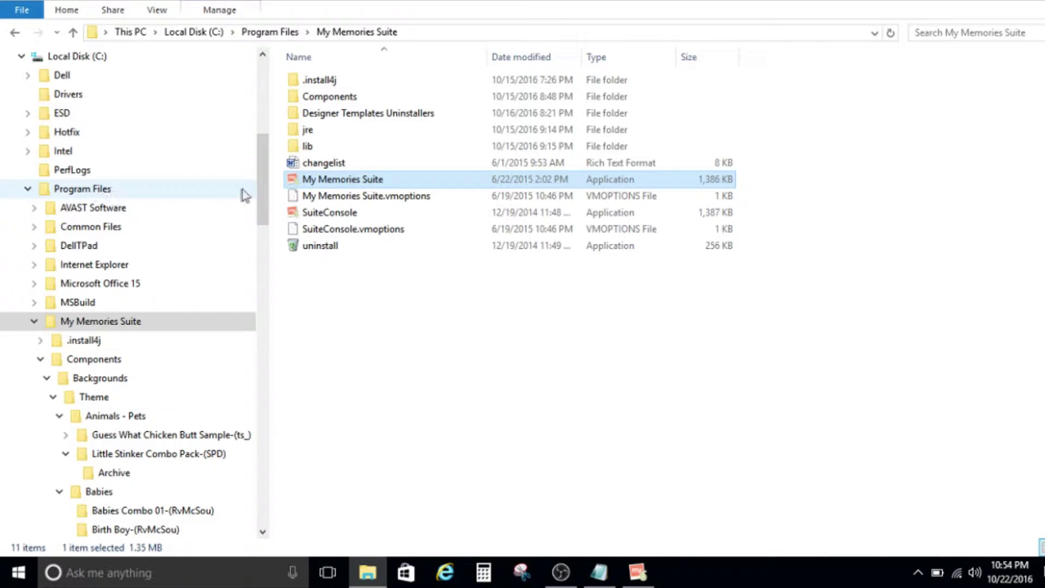
mouse_move(262, 190)
left_mouse_down()
mouse_move(263, 153)
mouse_move(263, 177)
left_mouse_up()
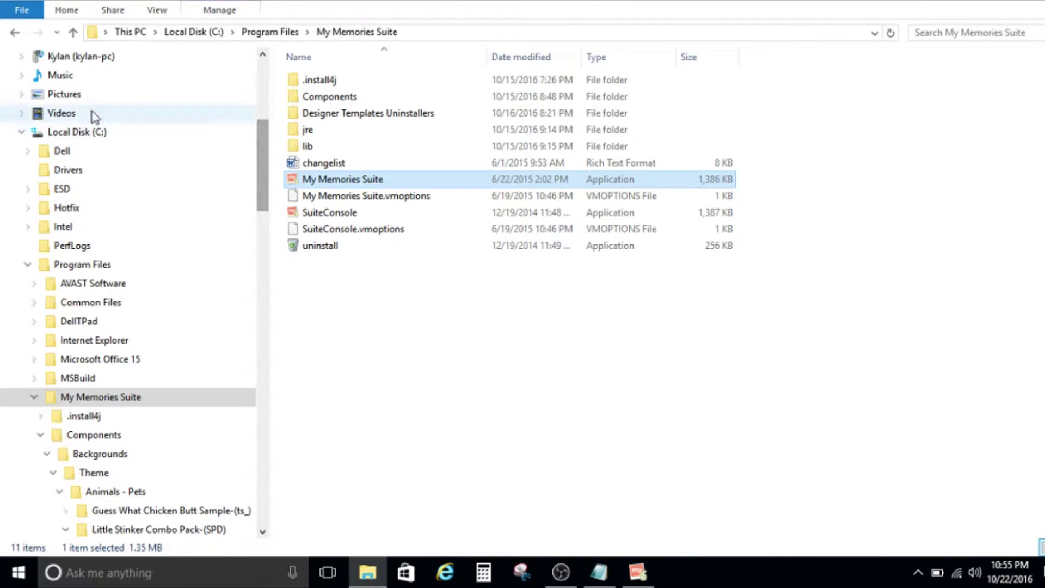
left_click(92, 133)
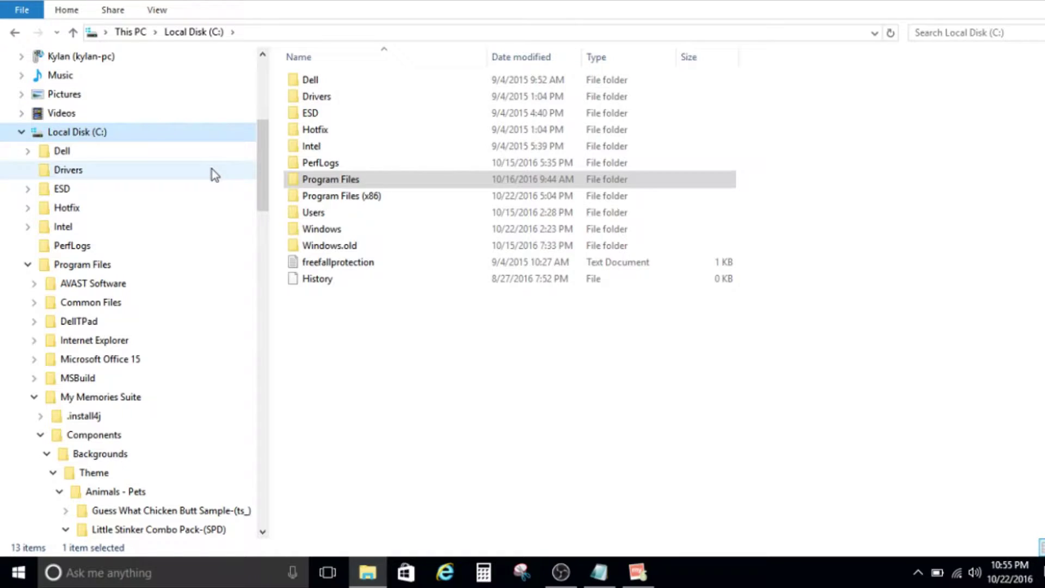
double_click(324, 181)
left_click(323, 183)
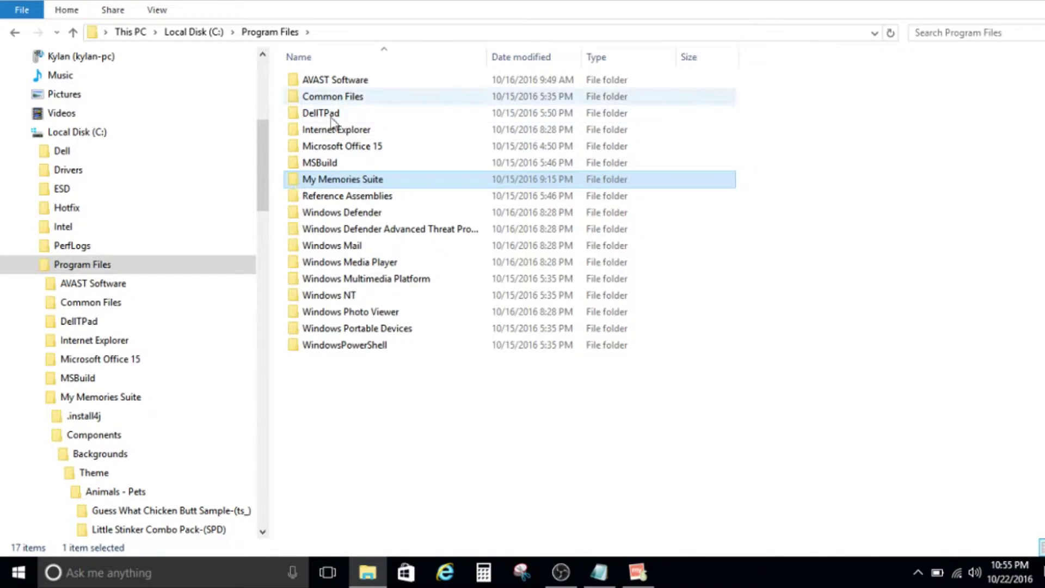
double_click(327, 182)
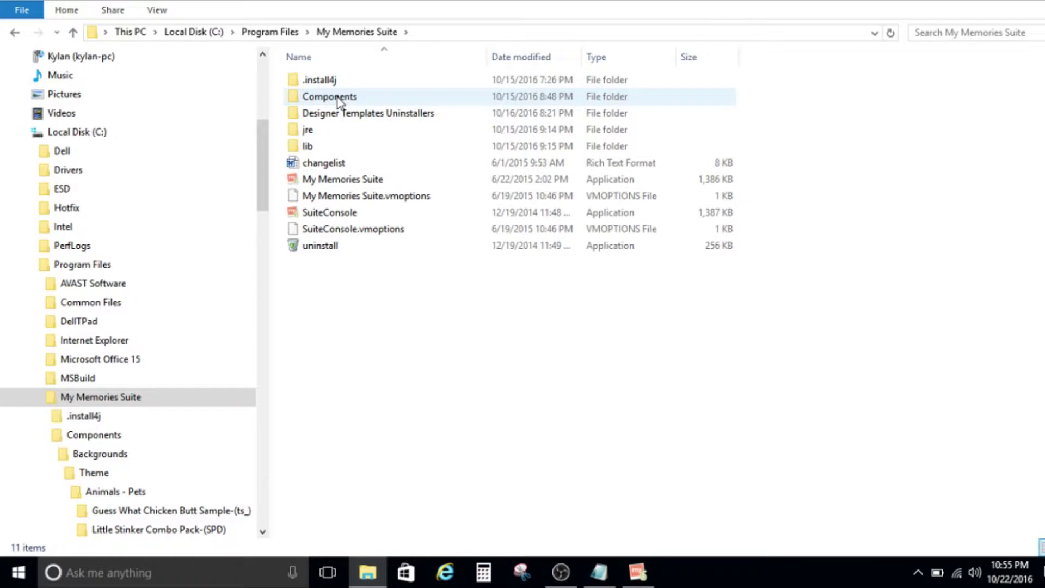
double_click(337, 97)
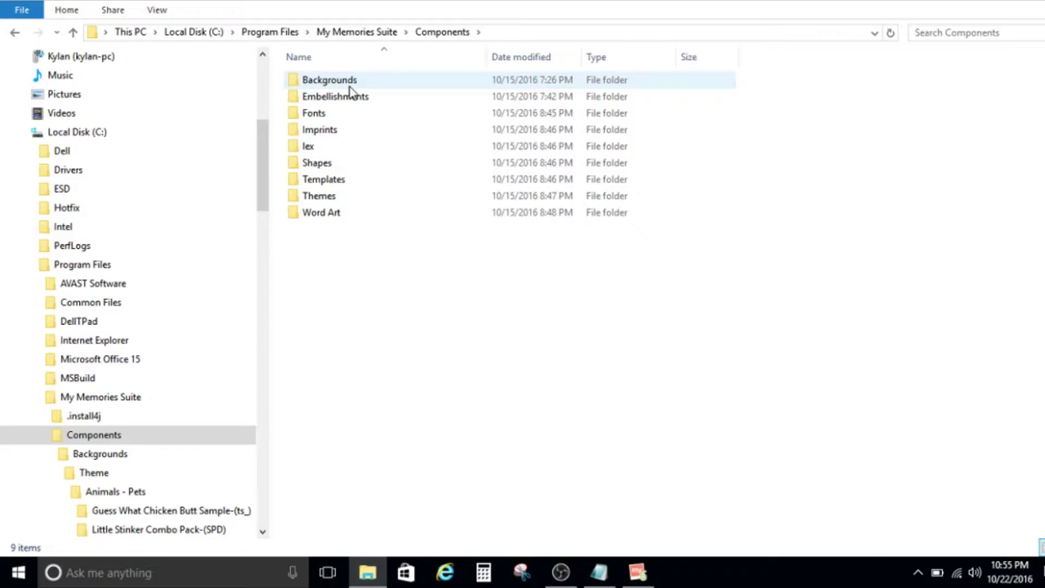
mouse_move(353, 103)
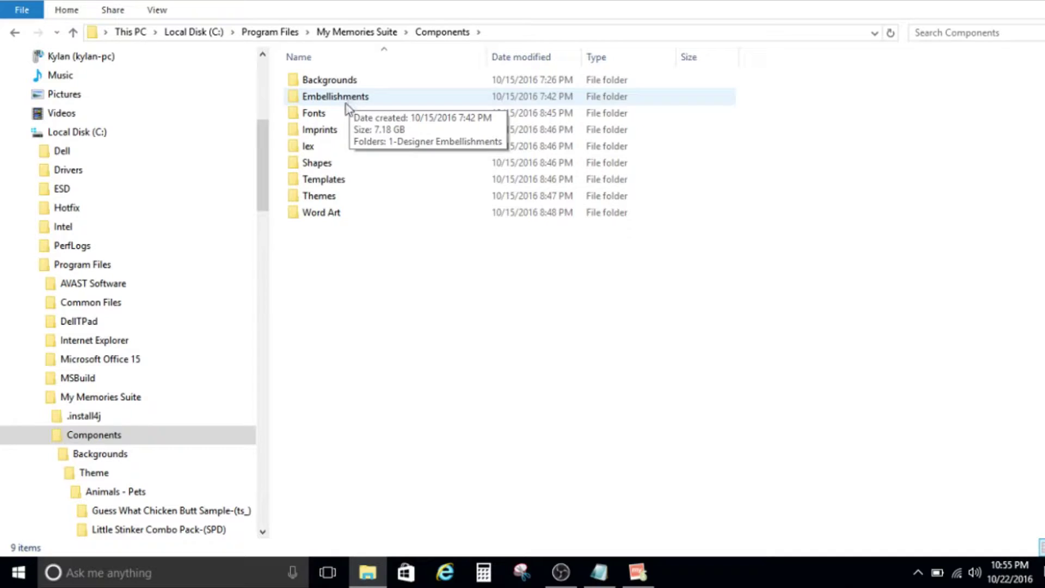
mouse_move(329, 120)
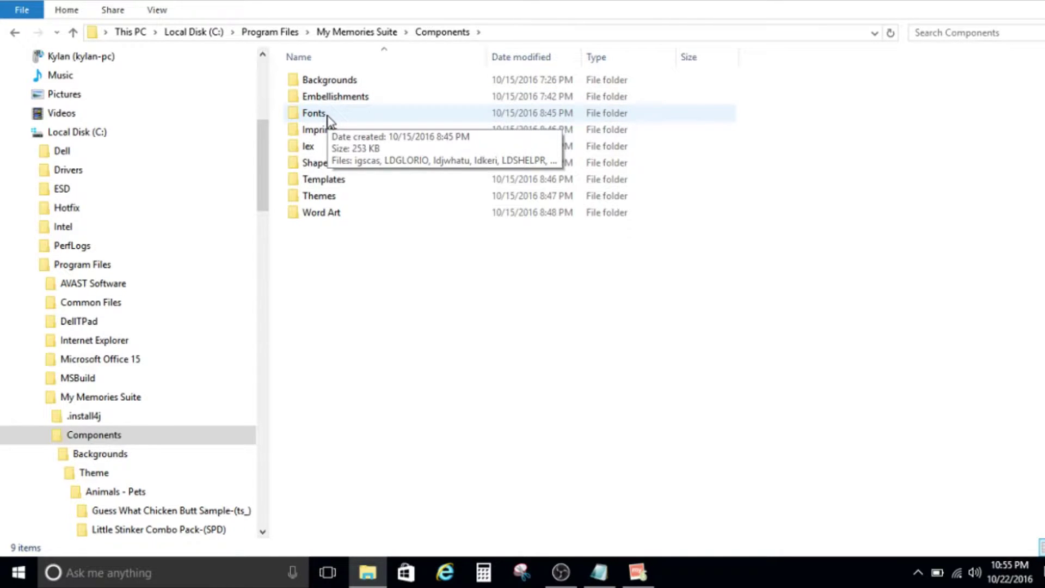
mouse_move(331, 140)
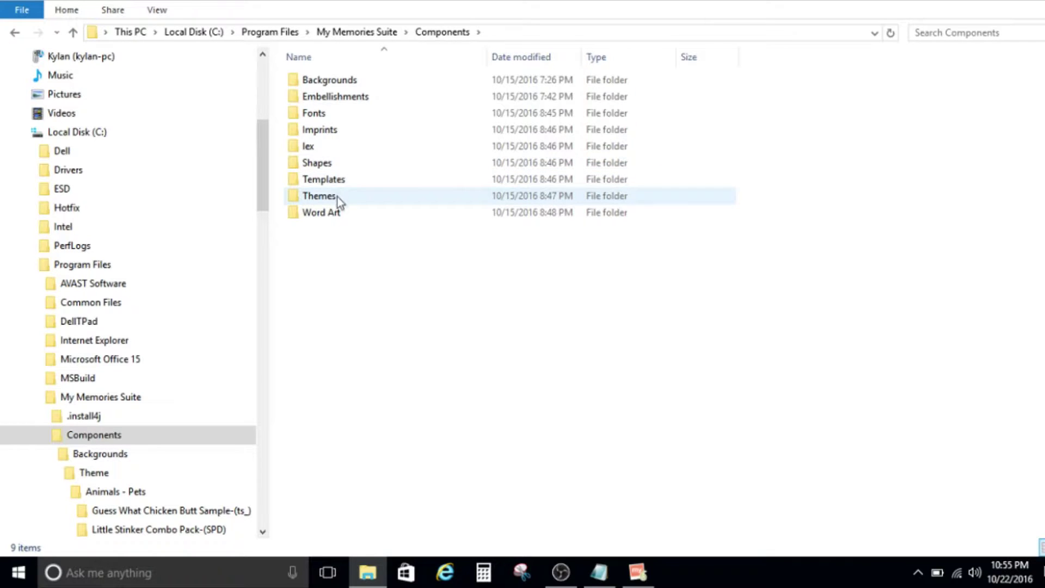
Drill through Backgrounds, Theme and Animals - Pets into Guess What Chicken Butt Sample-(ts_).
double_click(347, 87)
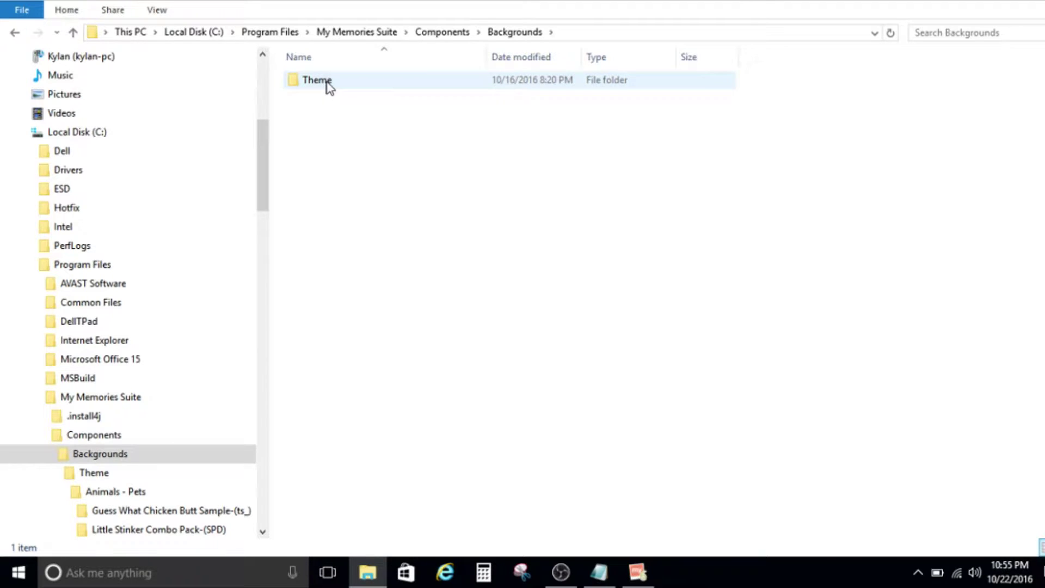
double_click(328, 87)
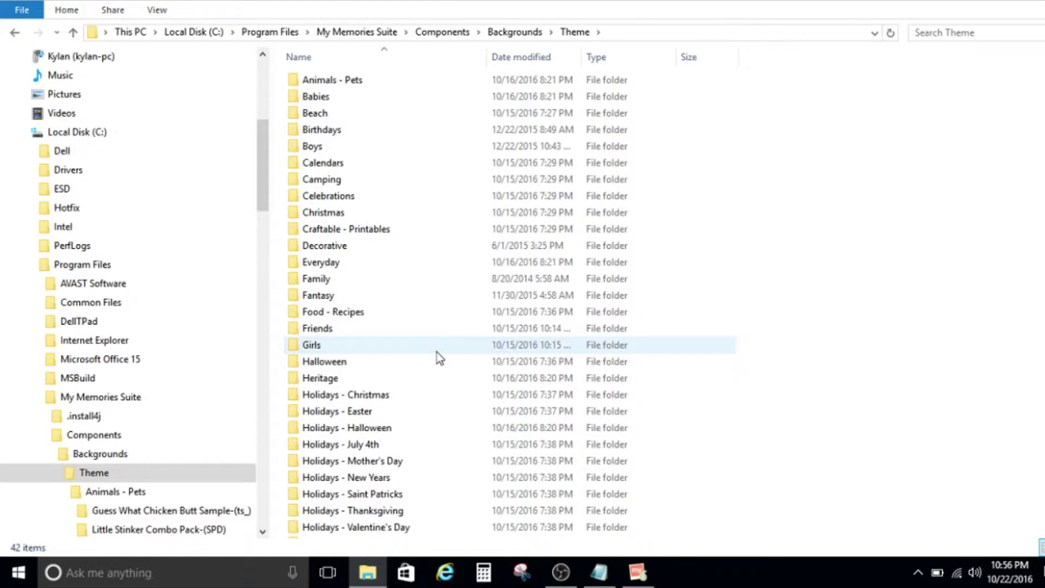
mouse_move(436, 352)
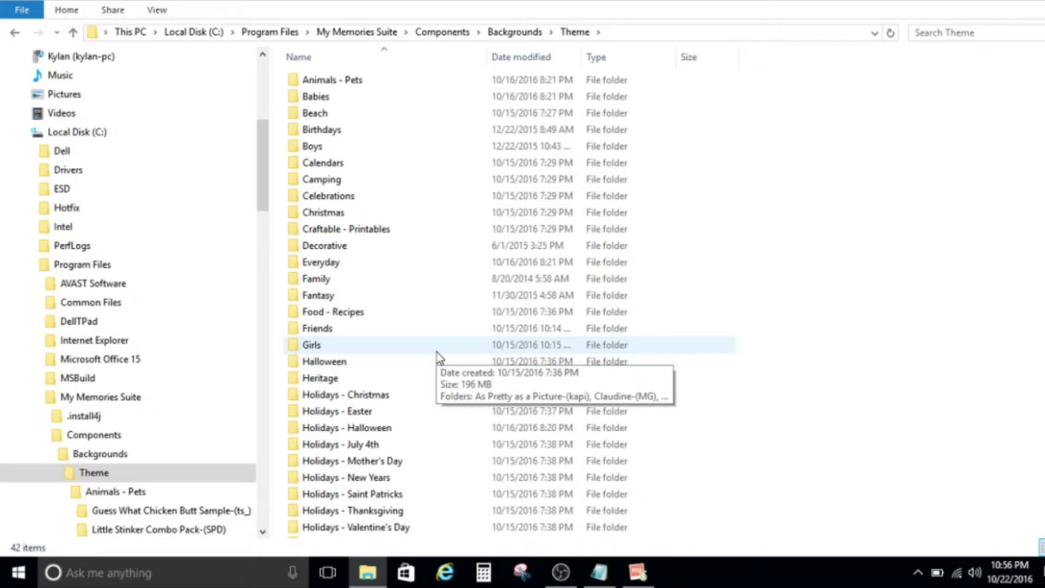
double_click(356, 81)
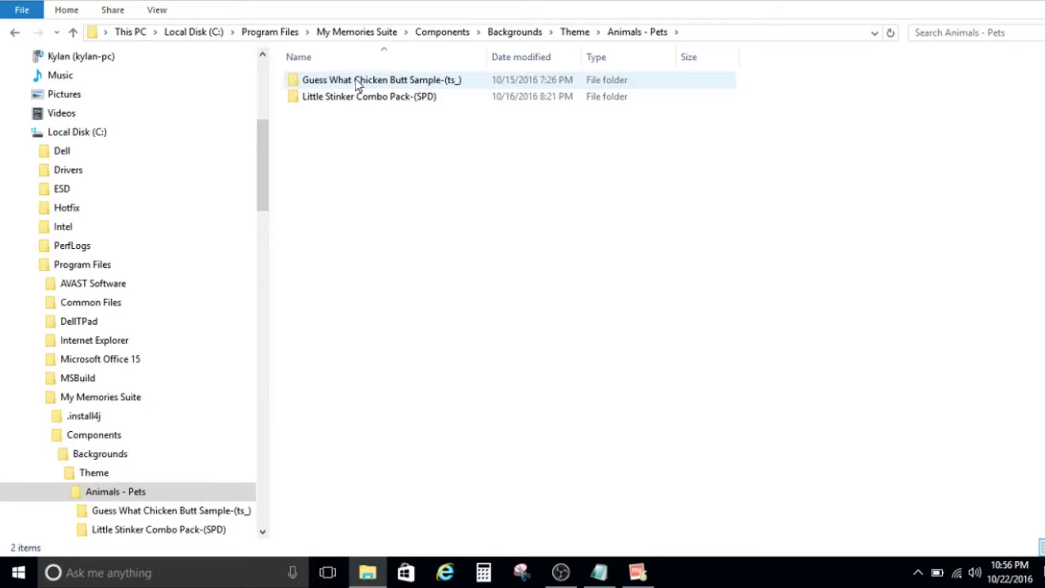
double_click(354, 79)
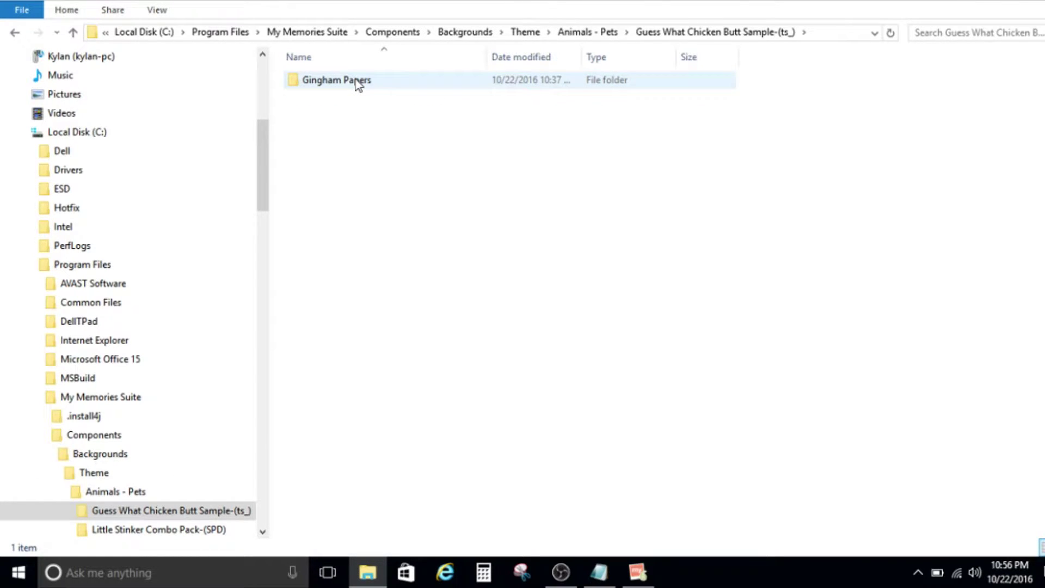
Open Gingham Papers to view its 14 gingham items, then return to My Memories Suite.
double_click(355, 80)
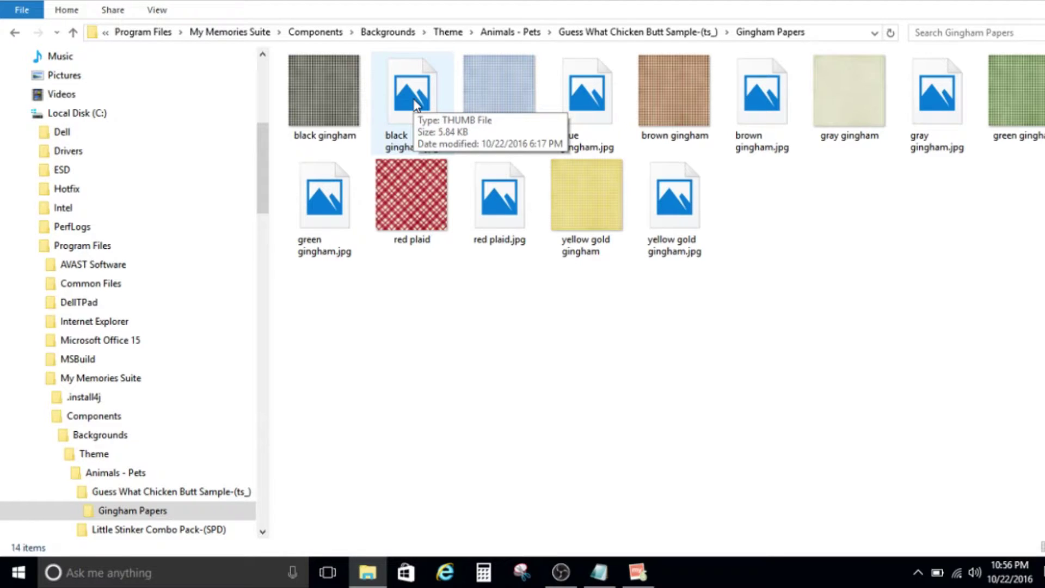
key("alt+Tab")
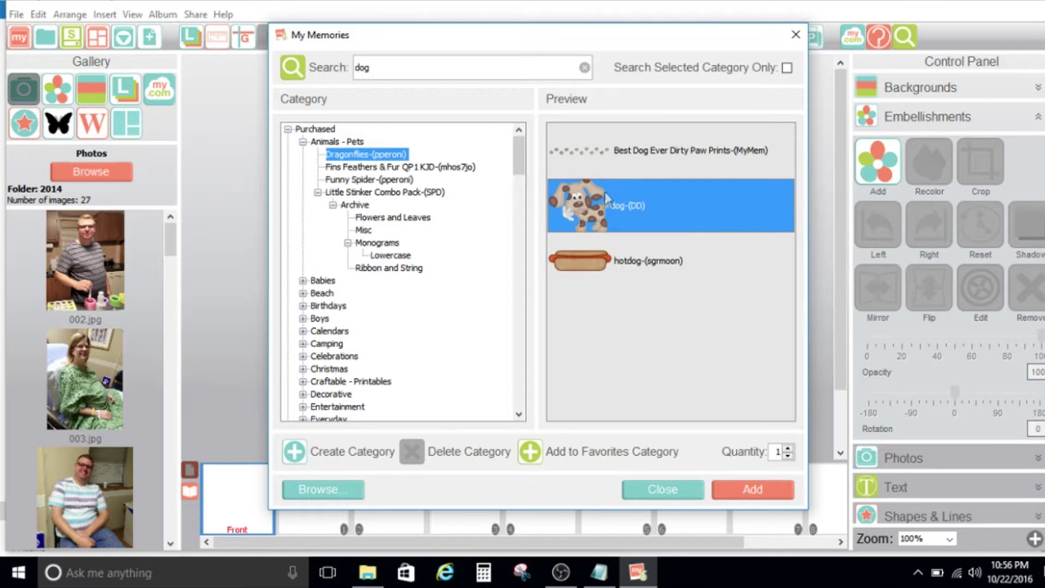
Place the dog-(DD) embellishment on the page, close the search and return to File Explorer.
double_click(587, 223)
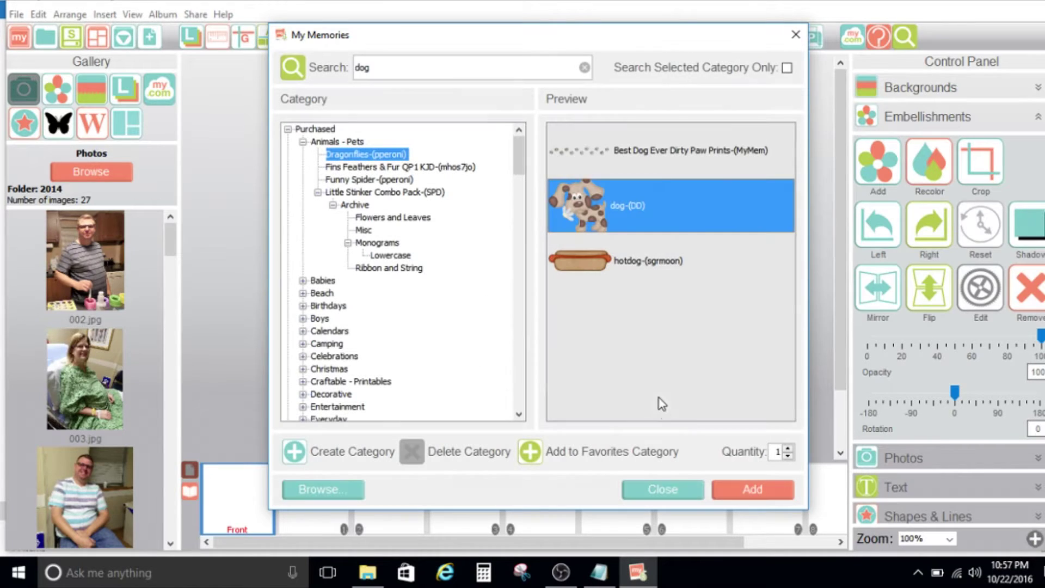
left_click(662, 489)
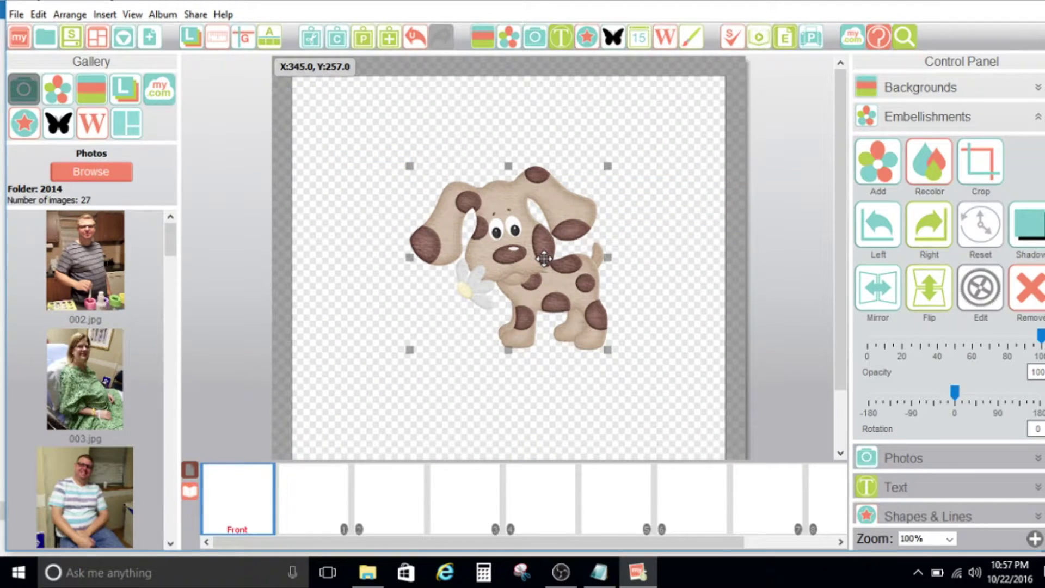
key("alt+Tab")
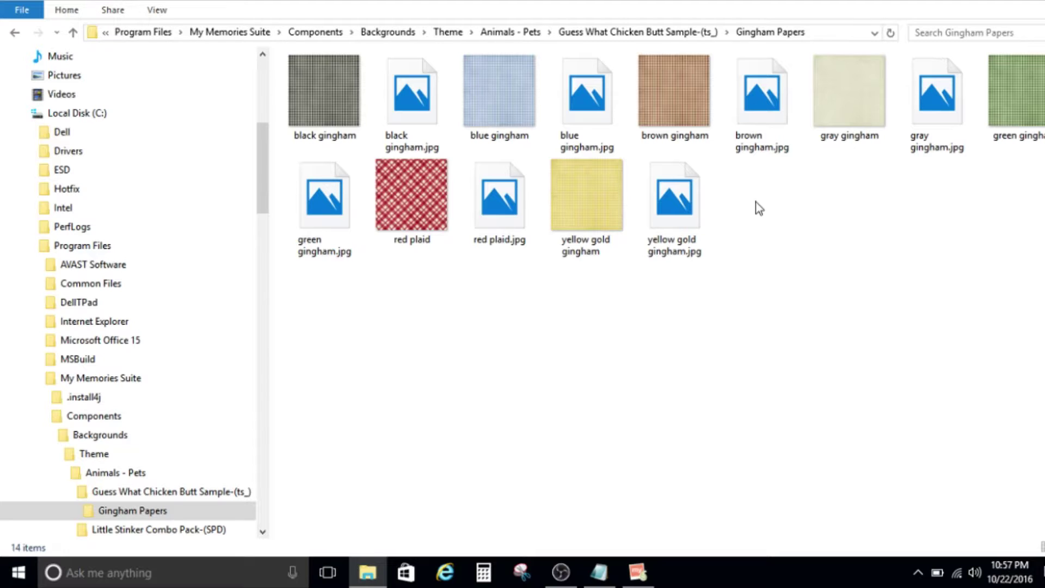
key("alt+Tab")
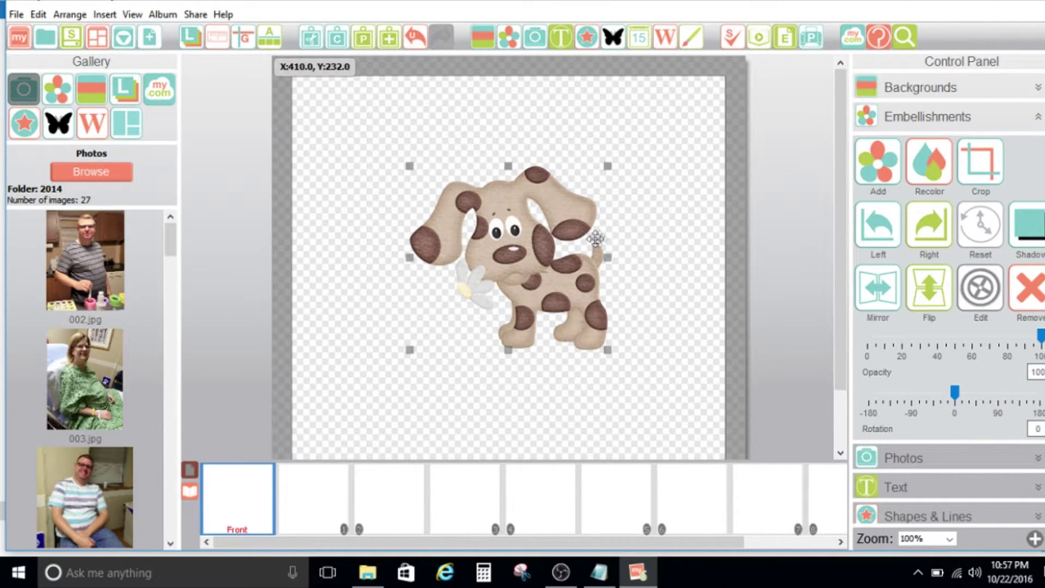
key("alt+Tab")
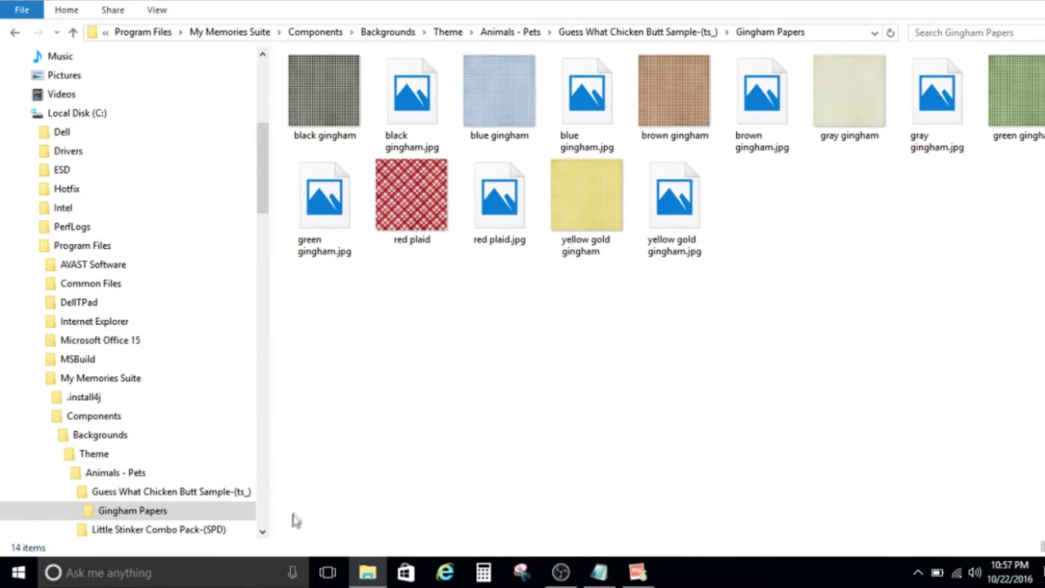
left_click(261, 532)
left_click(261, 532)
left_click(262, 532)
left_click(262, 532)
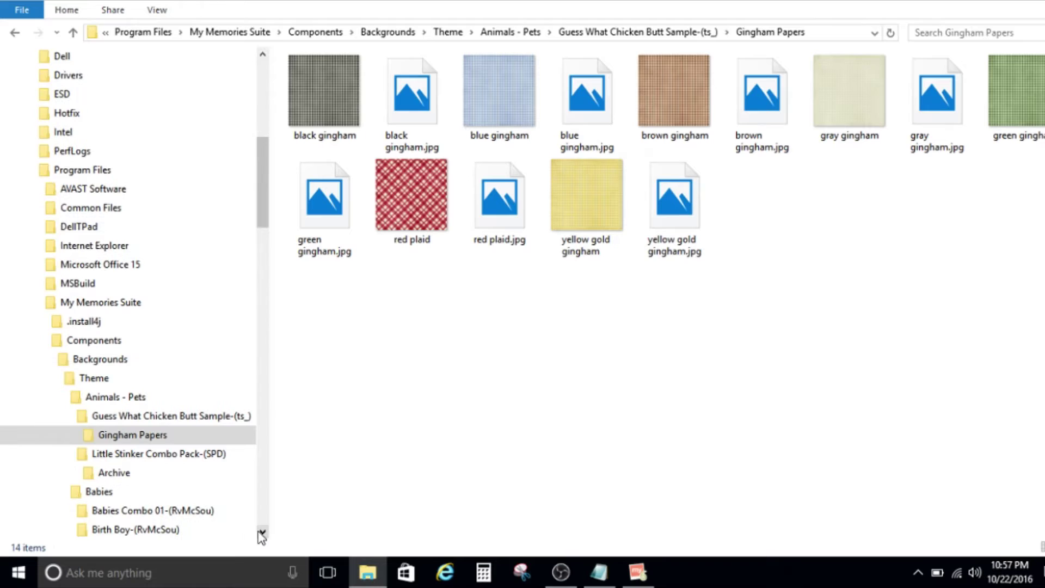
left_click(262, 532)
Go to Babies Combo 01-(RvMcSou) > Birth Boy-(RvMcSou) and view its papers as large thumbnails.
left_click(133, 492)
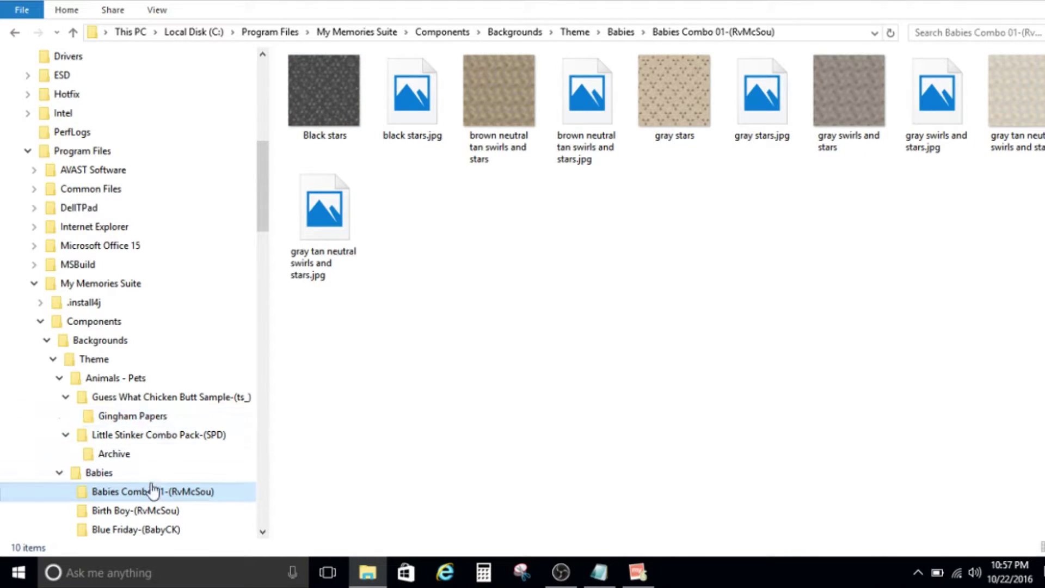
left_click(148, 512)
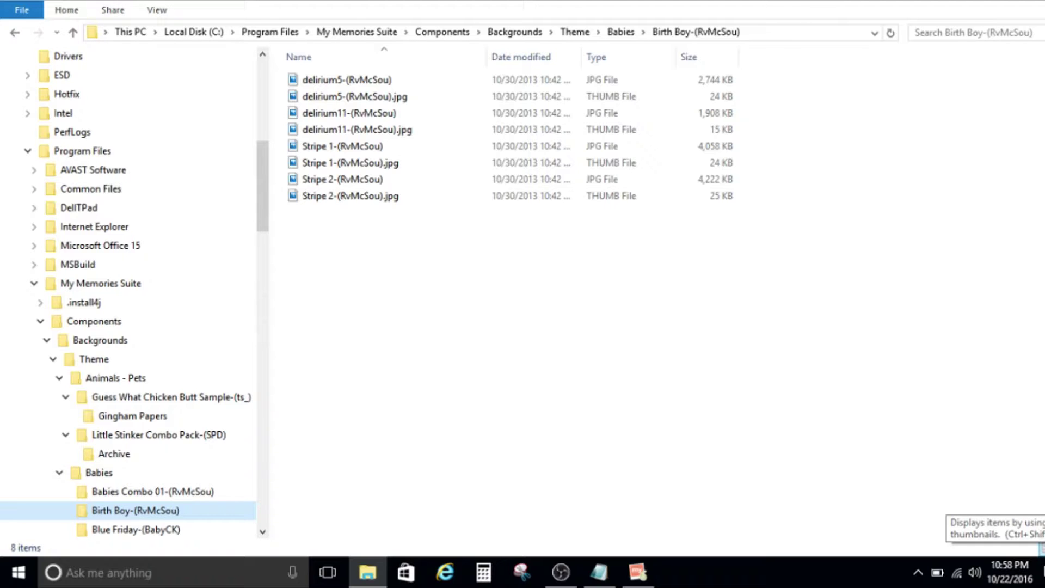
left_click(1040, 547)
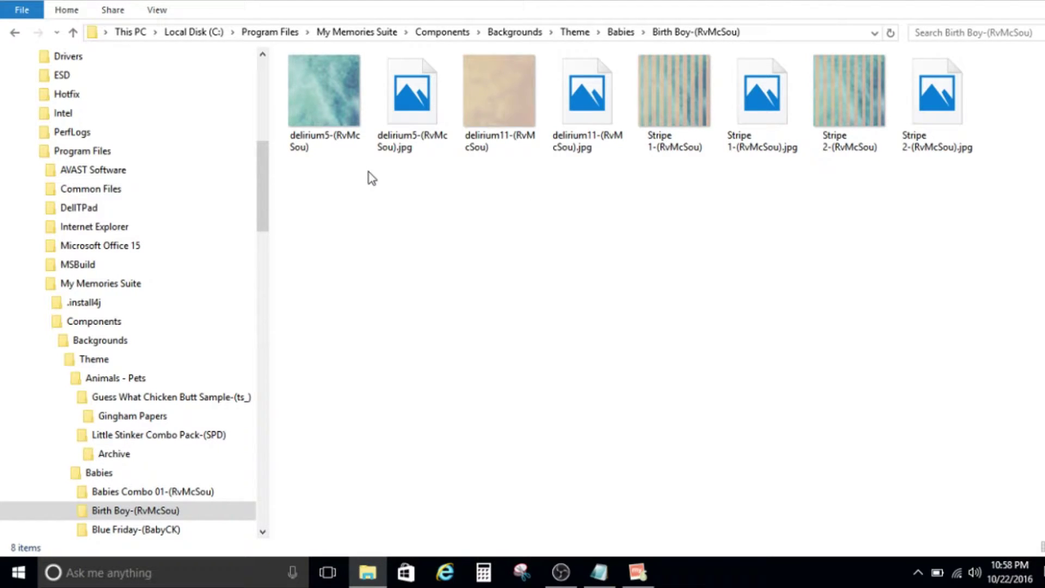
double_click(308, 107)
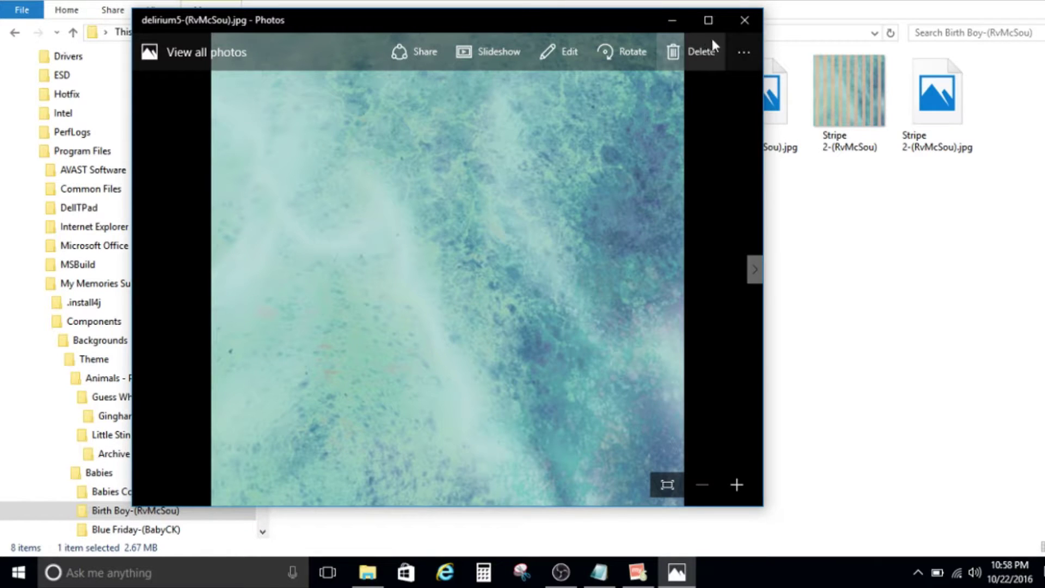
left_click(742, 19)
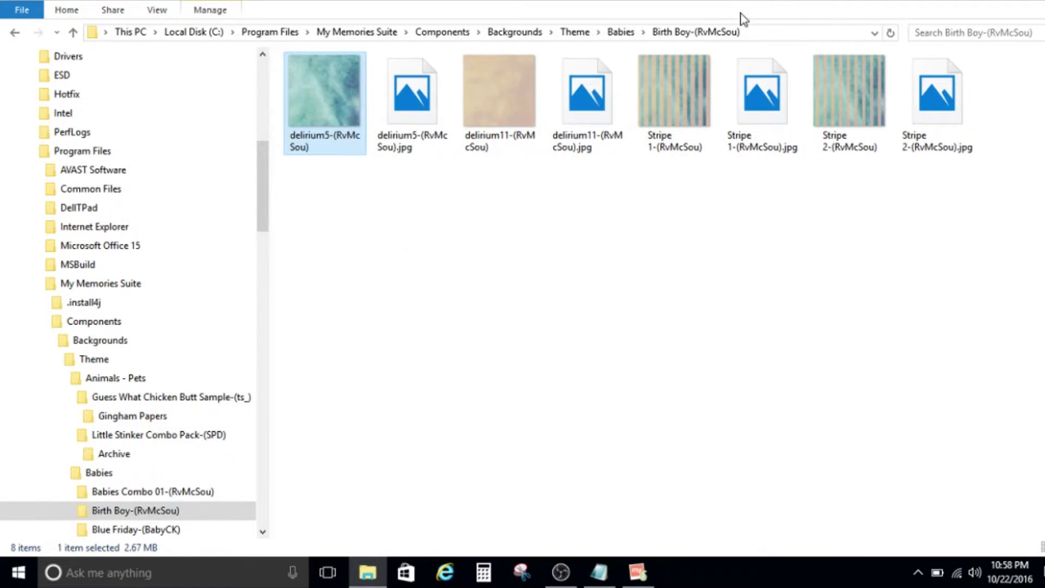
Rename the delirium5-(RvMcSou) image to 'blue green textured'.
left_click(335, 146)
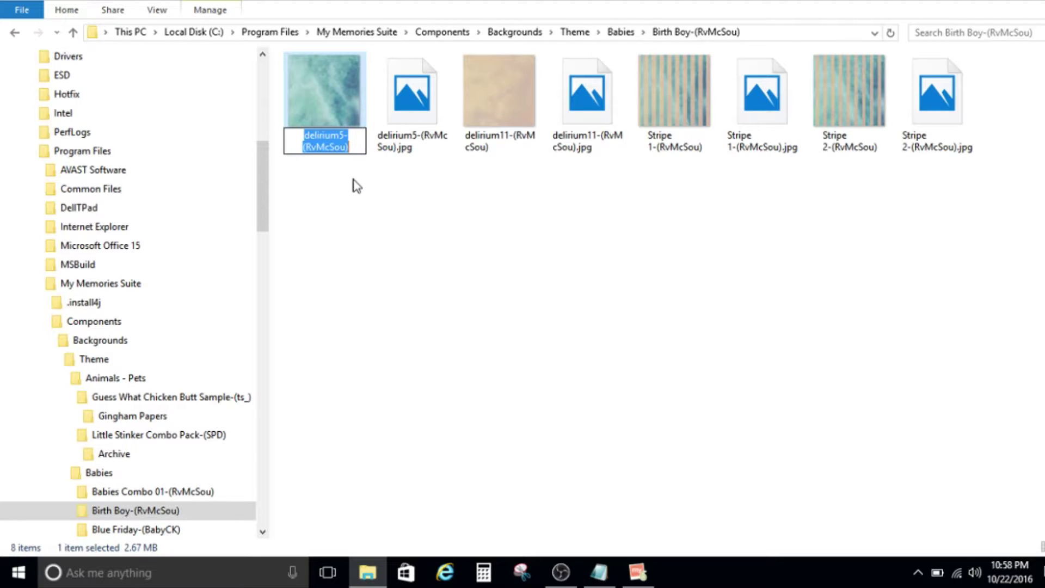
type("blue green textured")
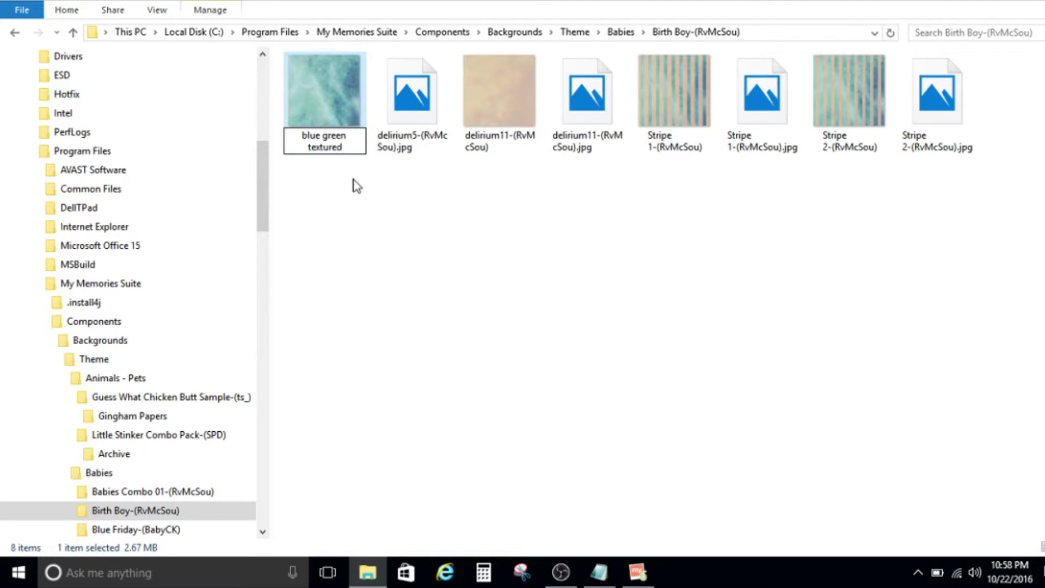
key("Return")
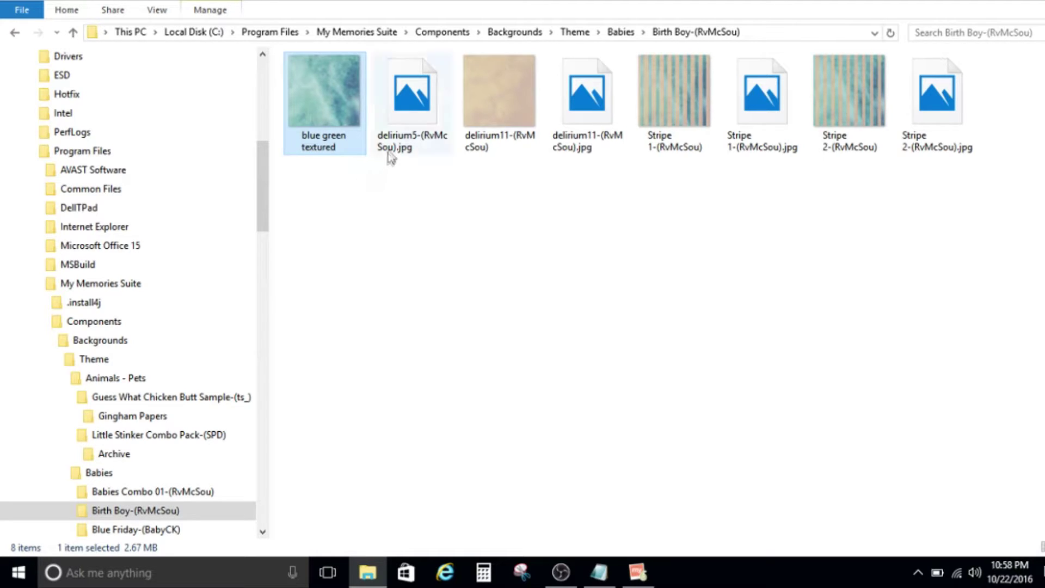
Rename the delirium5 .jpg file to 'blue green textured.jpg'.
left_click(394, 148)
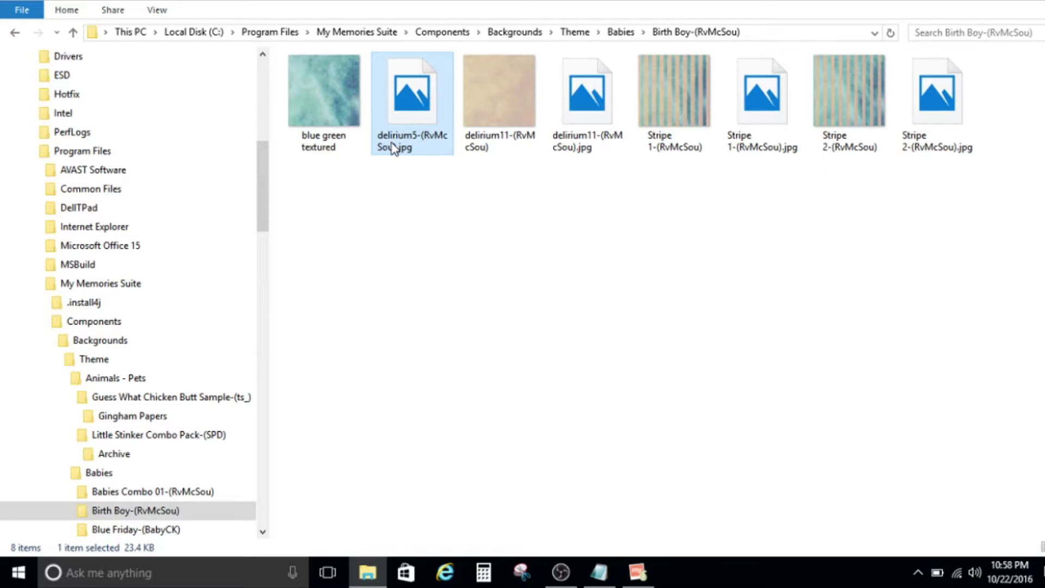
left_click(391, 135)
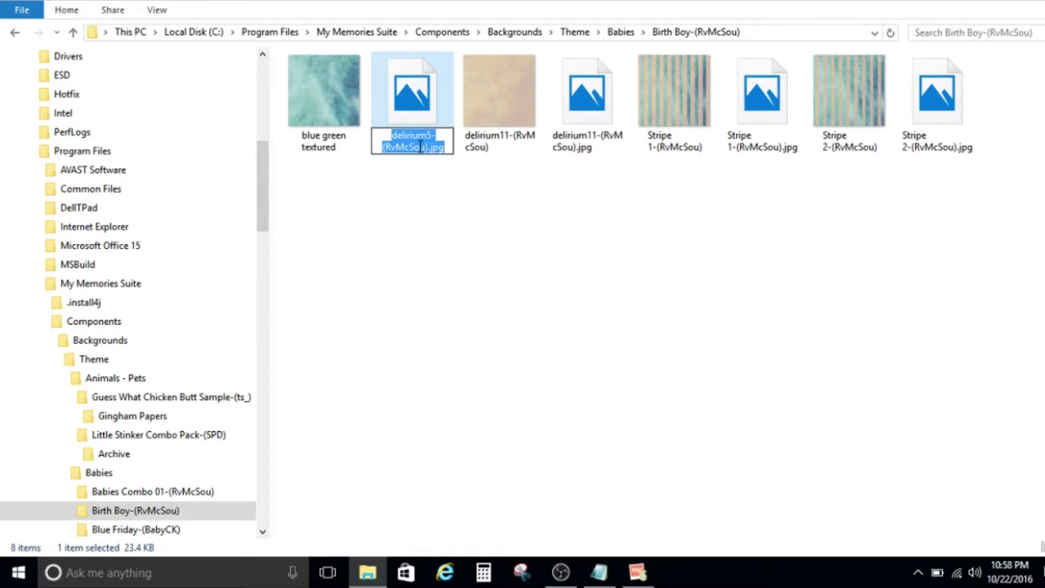
left_click(424, 205)
left_click(403, 144)
right_click(403, 144)
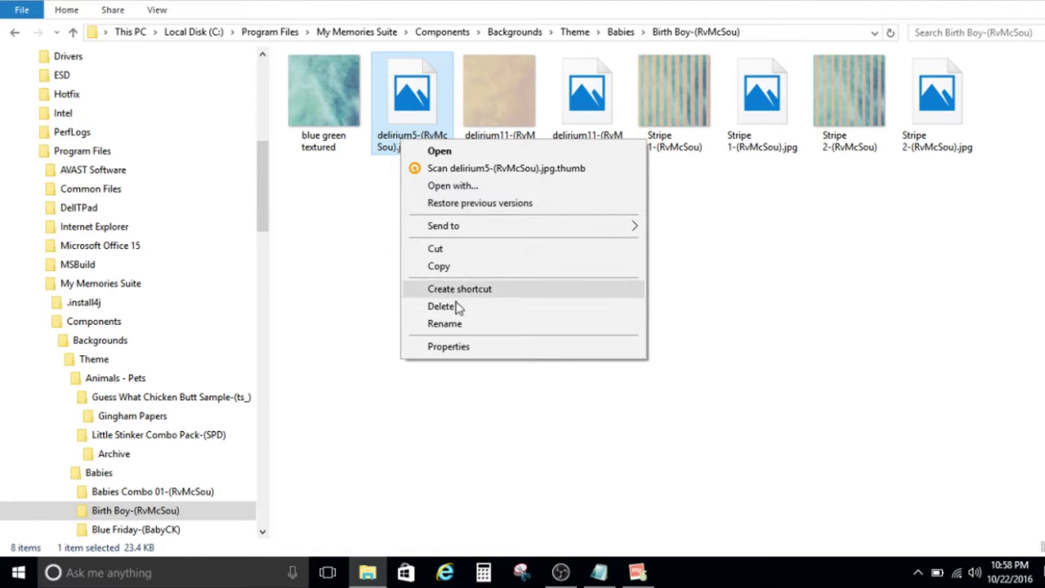
left_click(459, 324)
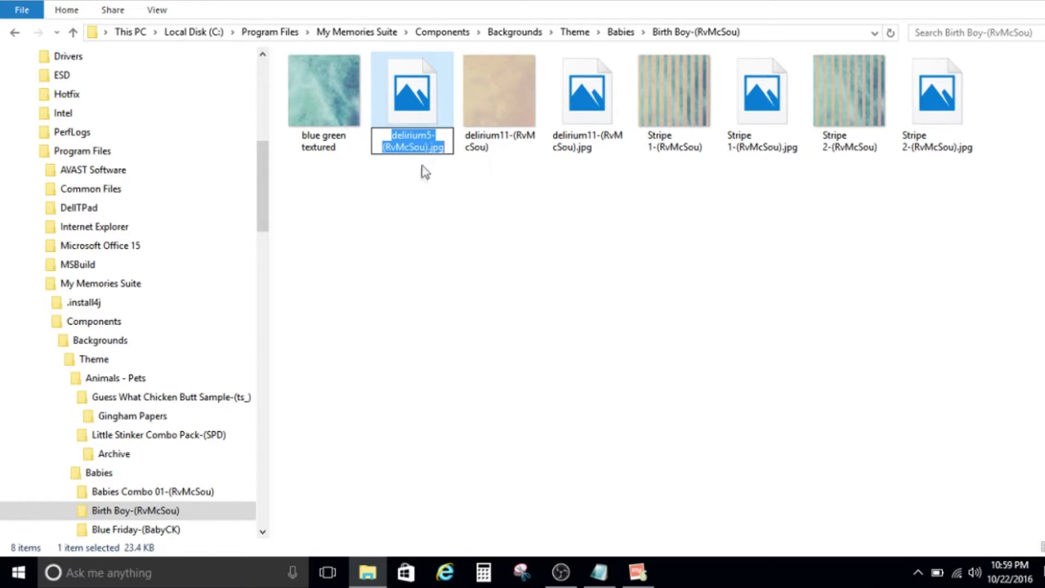
type("blue g")
type("reen")
key("BackSpace")
type("n textured")
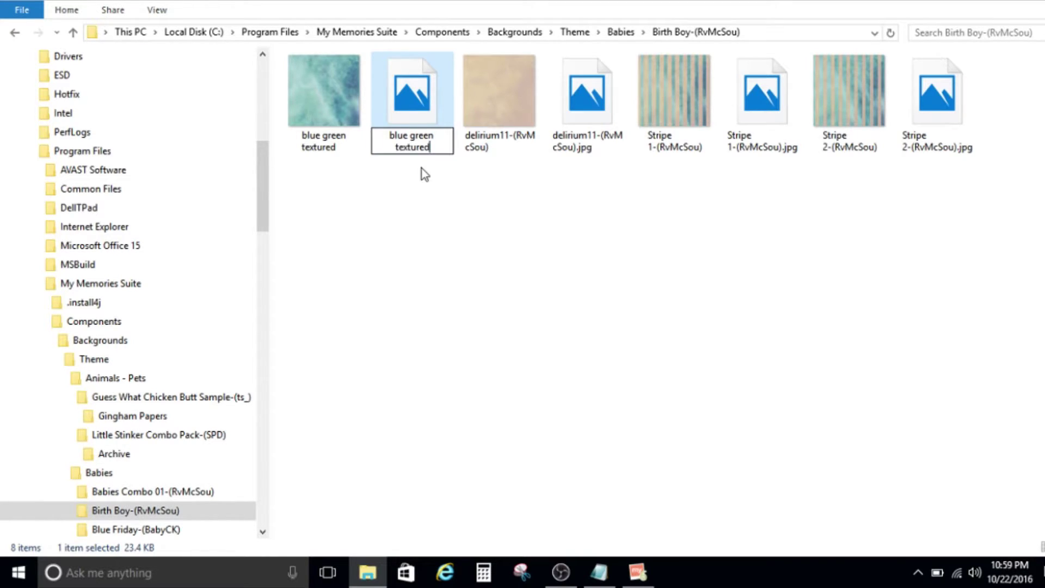
type(".jpg")
key("Return")
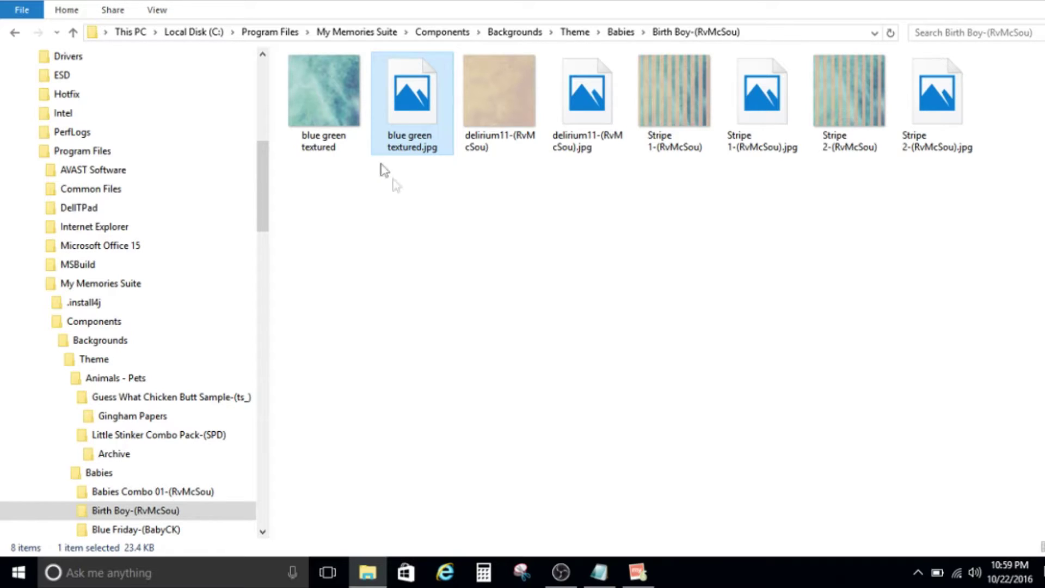
Glance at the dog page in My Memories Suite, then open Components in File Explorer.
left_click(646, 582)
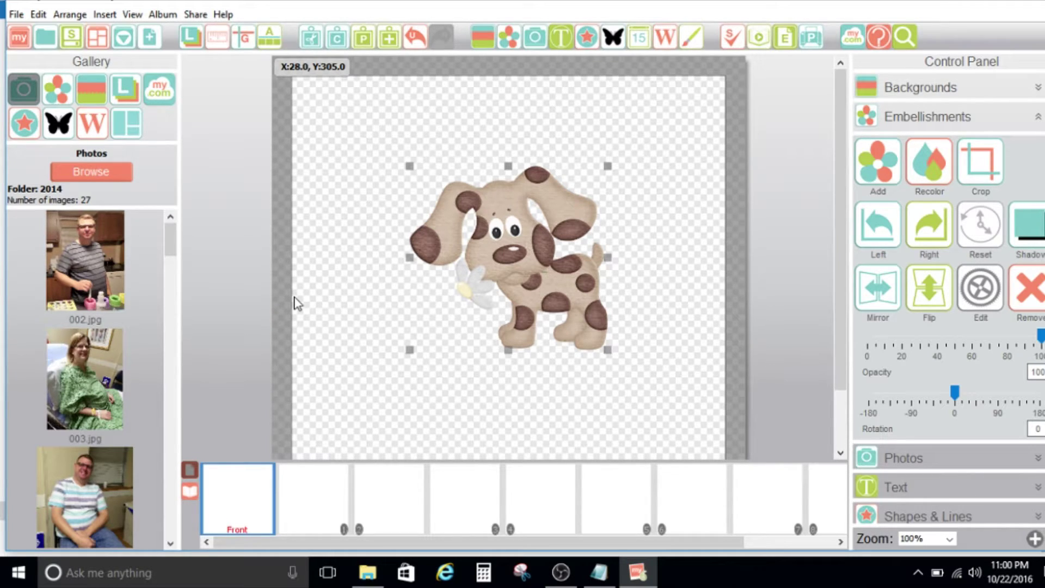
key("alt+Tab")
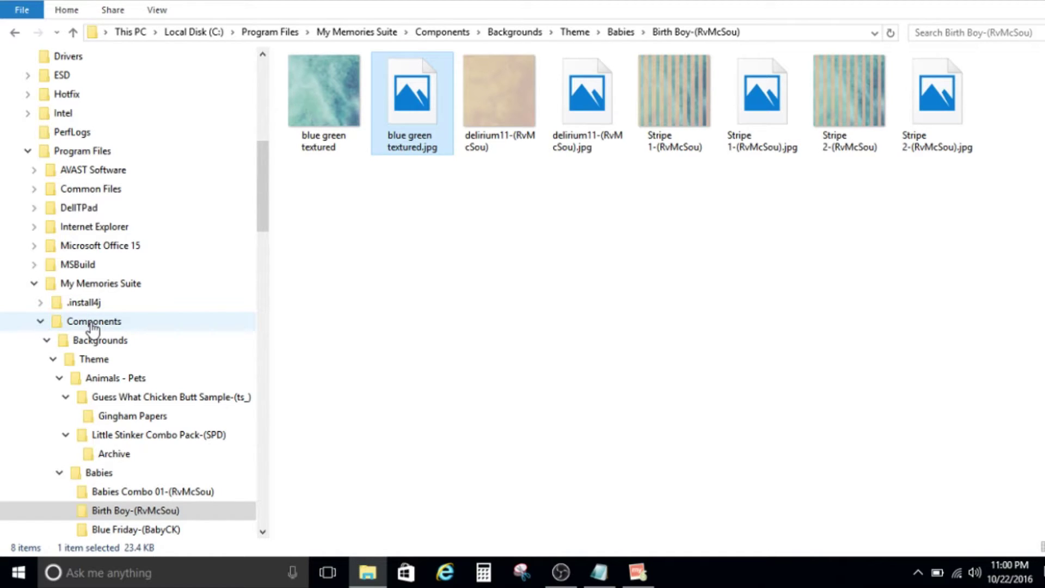
left_click(92, 325)
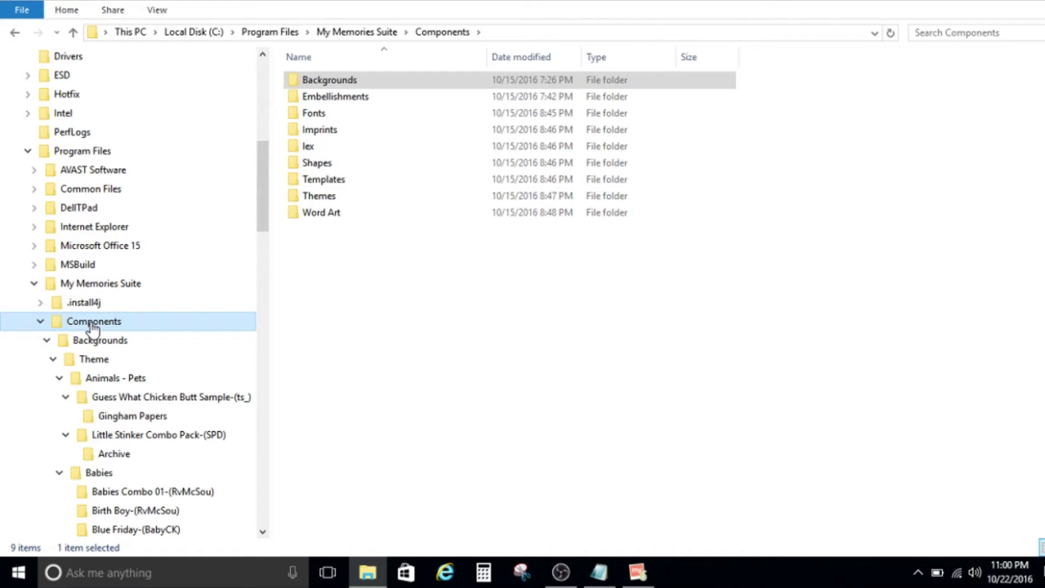
Open the Components folder's Properties on the Security tab.
right_click(94, 328)
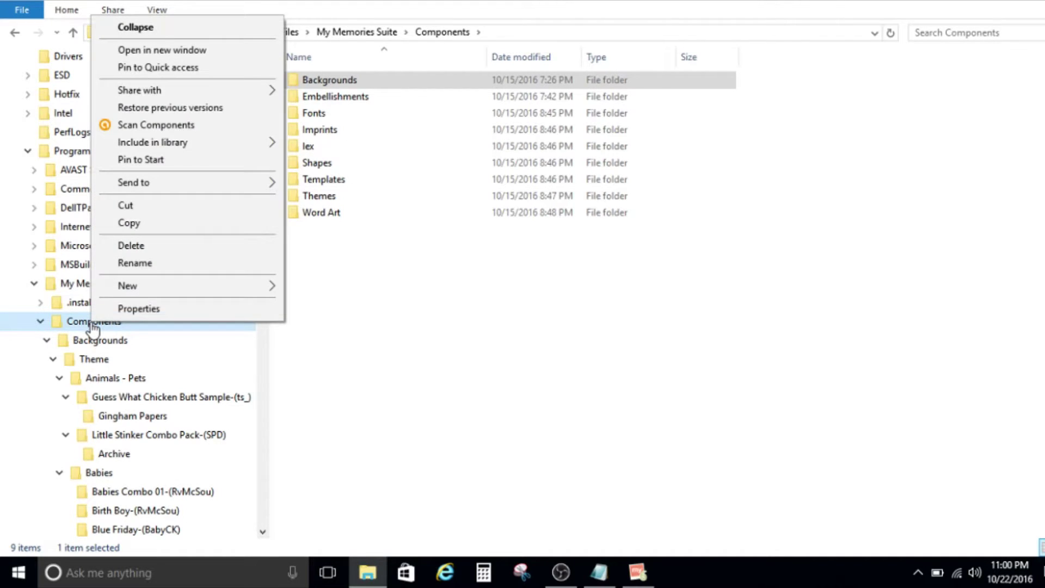
left_click(139, 311)
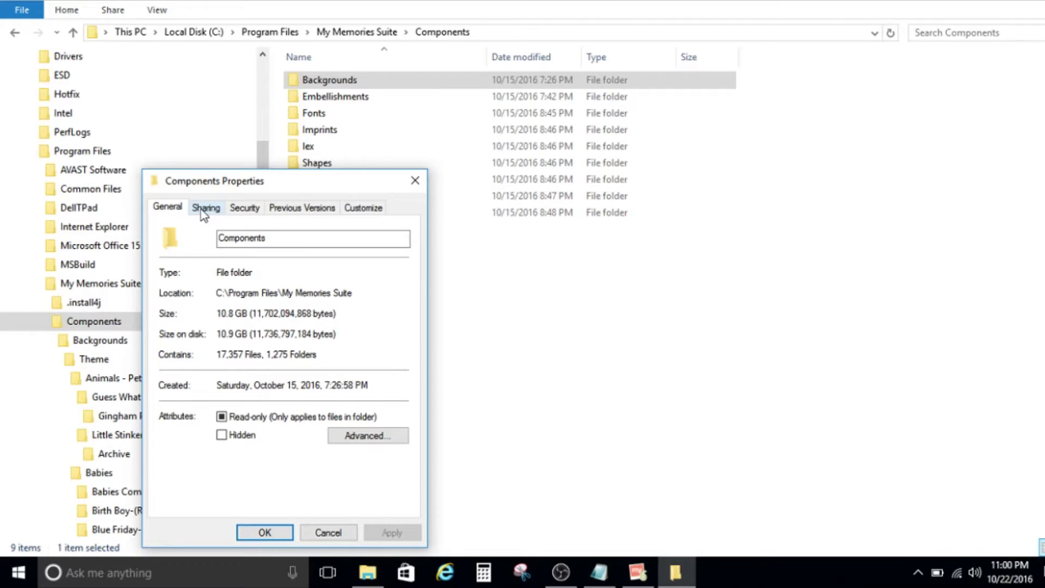
left_click(237, 210)
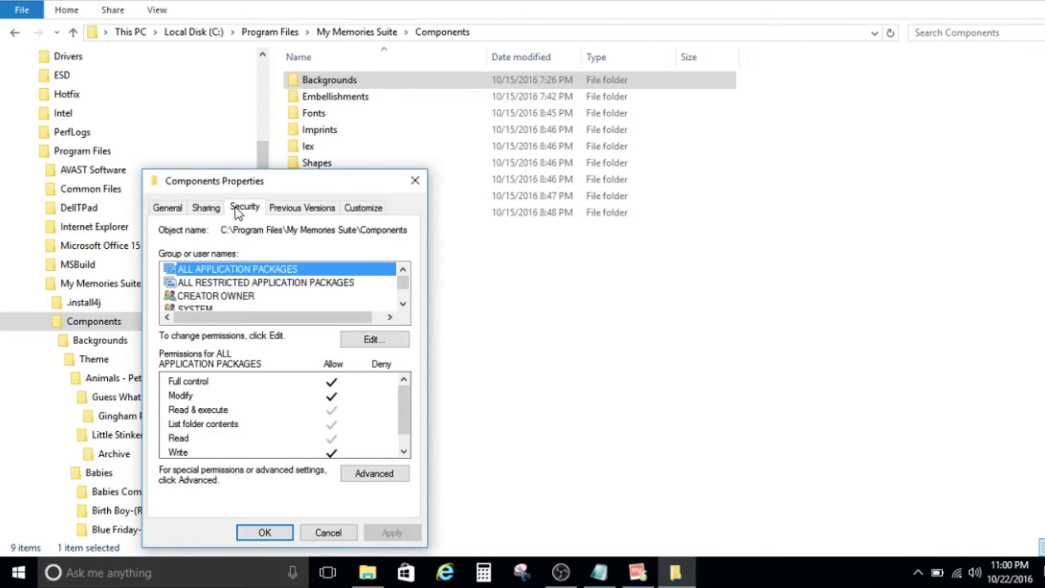
left_click(404, 305)
left_click(403, 305)
left_click(403, 305)
left_click(403, 305)
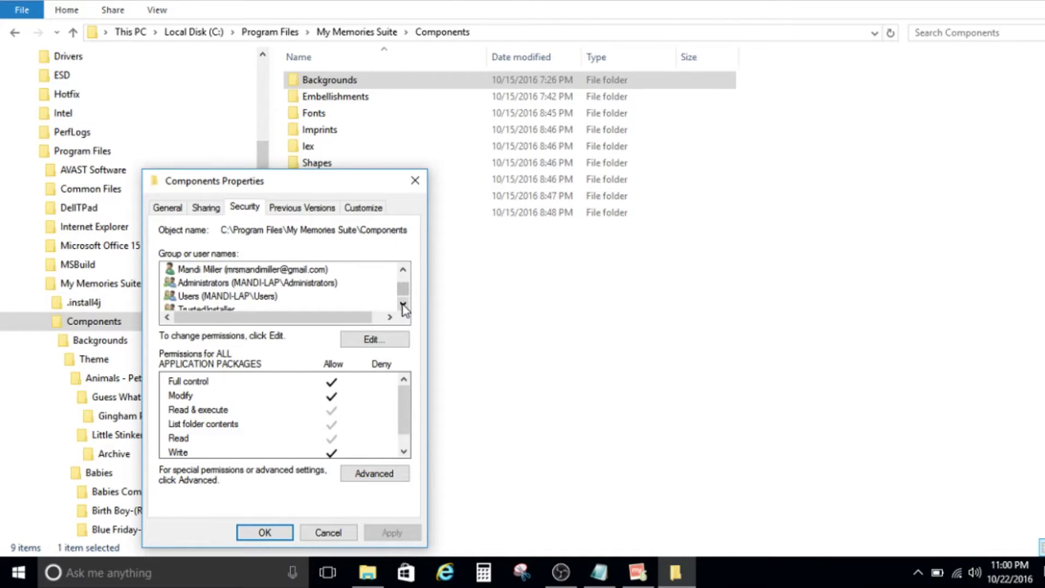
left_click(403, 305)
Review the Administrators, user account and Users permissions, then open the permission editor.
left_click(282, 269)
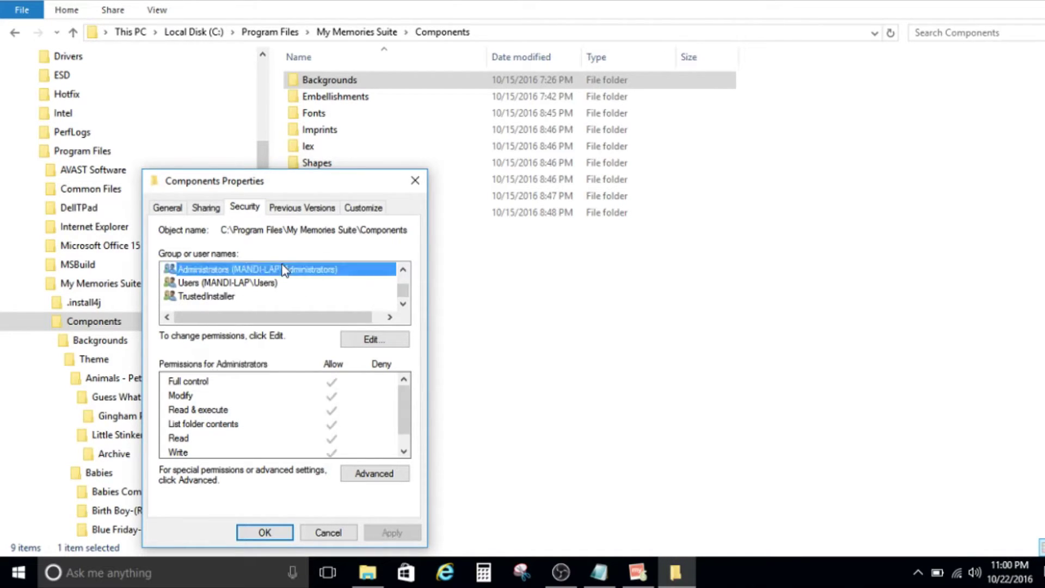
left_click(404, 269)
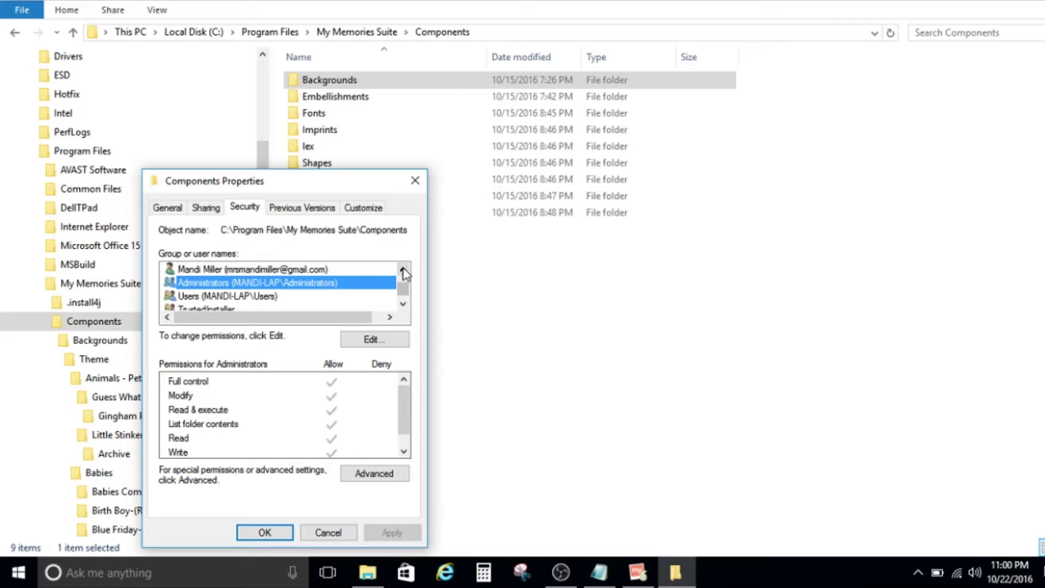
left_click(403, 269)
left_click(280, 283)
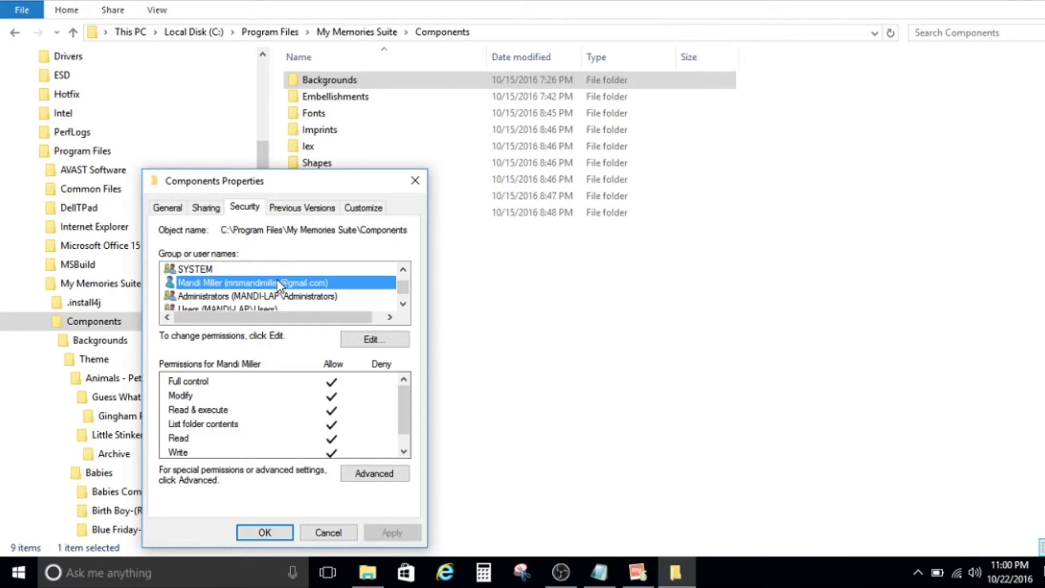
left_click(279, 297)
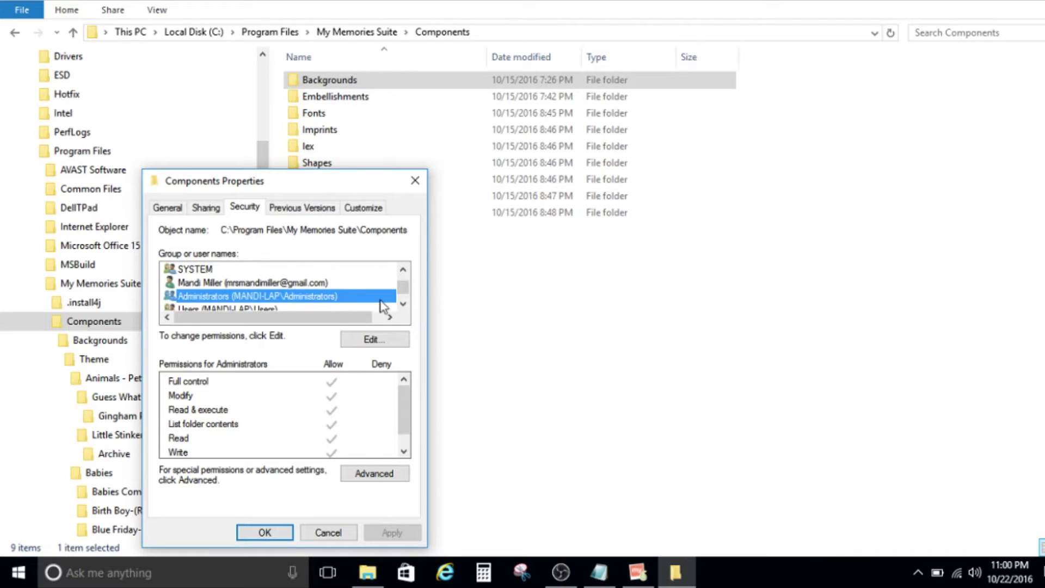
left_click(403, 304)
left_click(262, 296)
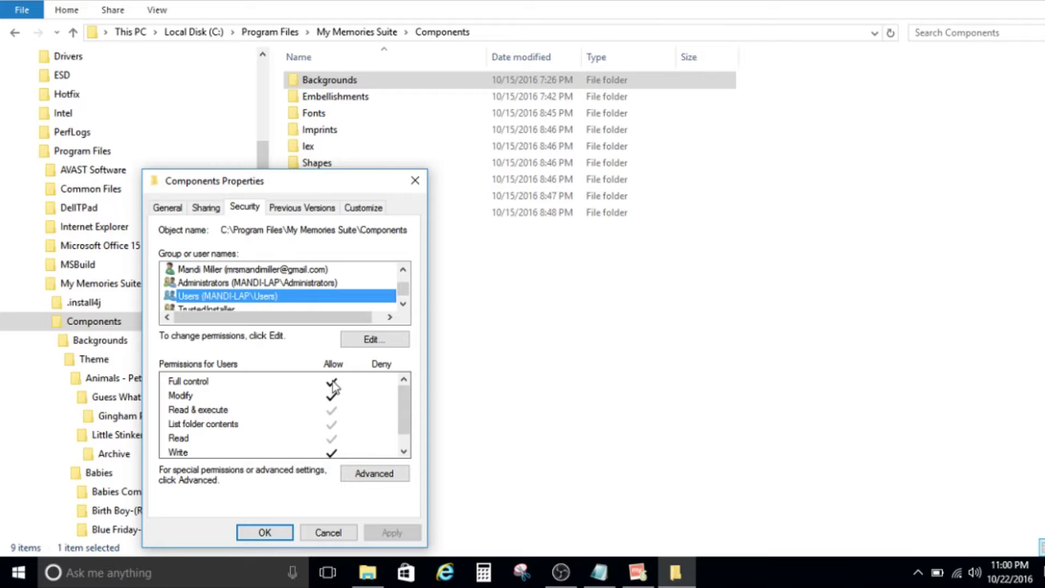
left_click(370, 342)
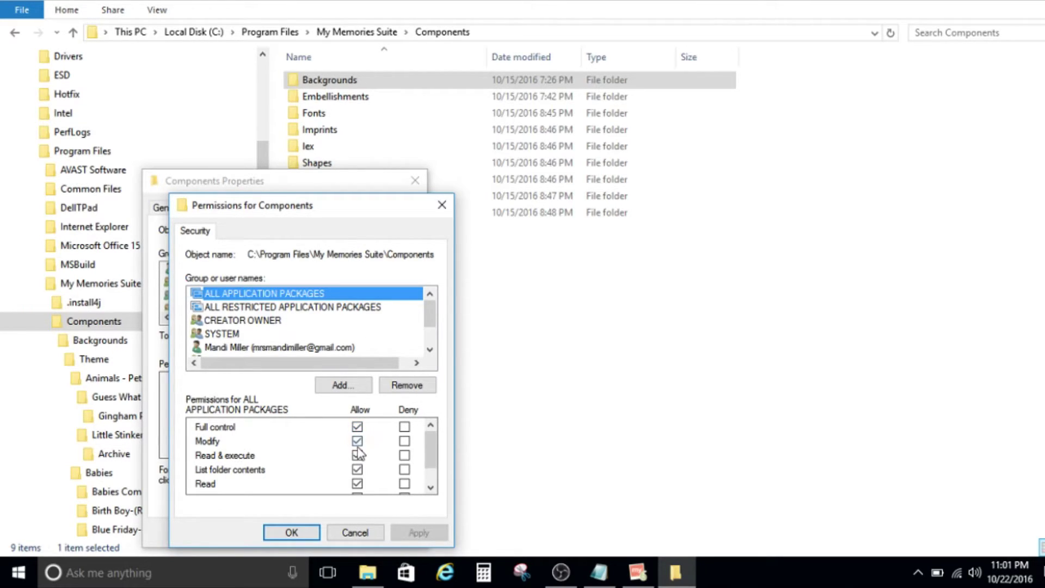
Add the user's own account, entered by e-mail and name-checked, to the Components permissions.
left_click(350, 384)
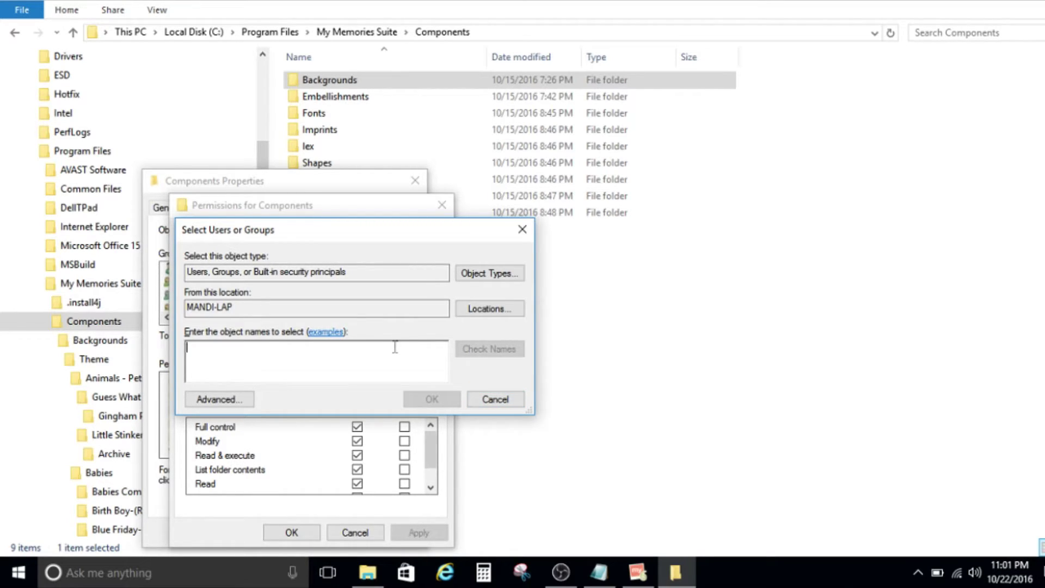
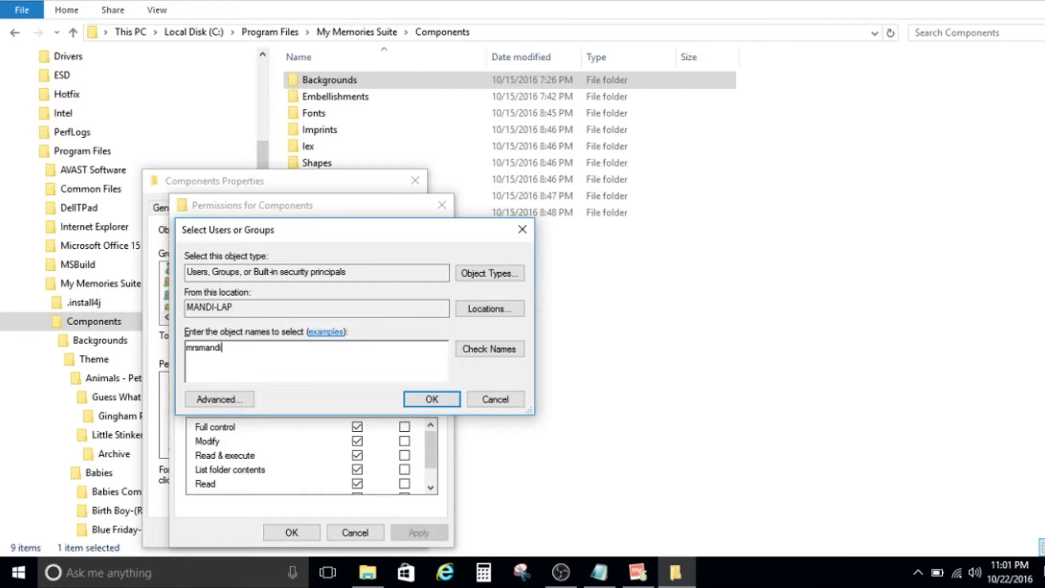
left_click(512, 350)
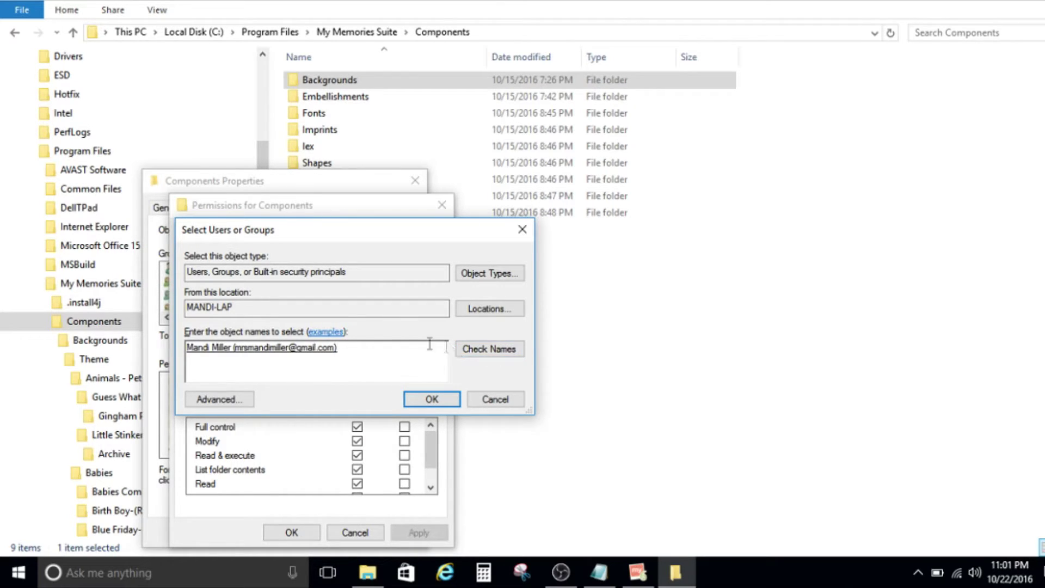
left_click(425, 406)
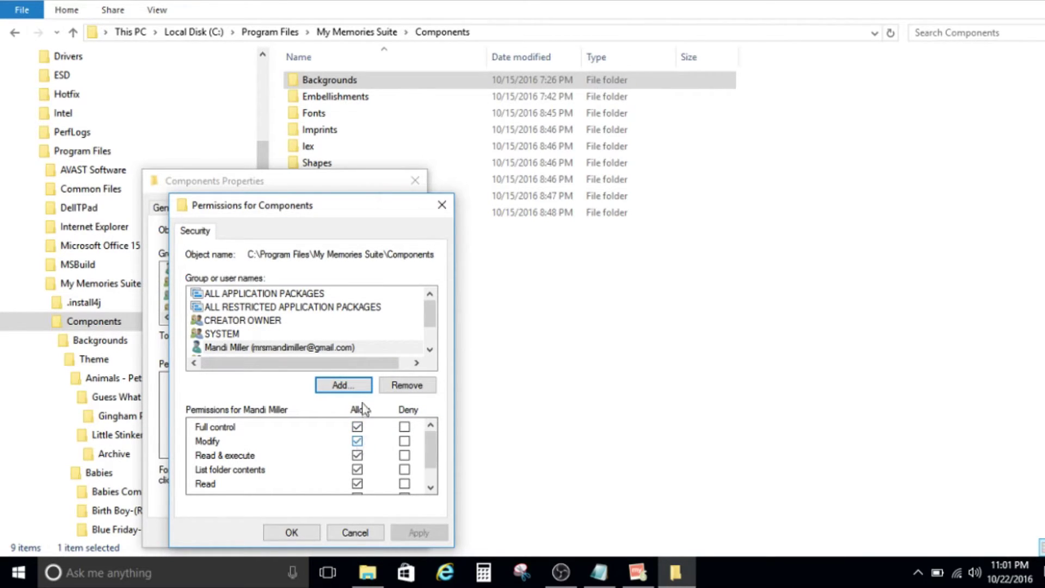
Apply the permission changes, compare Administrators, Users and personal account rights, and close Properties.
left_click(292, 532)
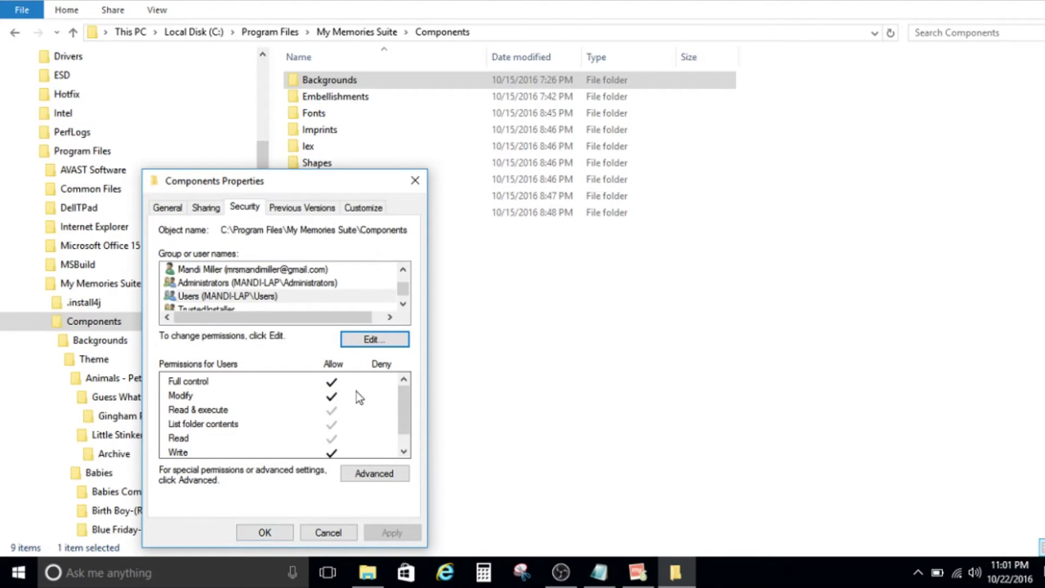
left_click(285, 283)
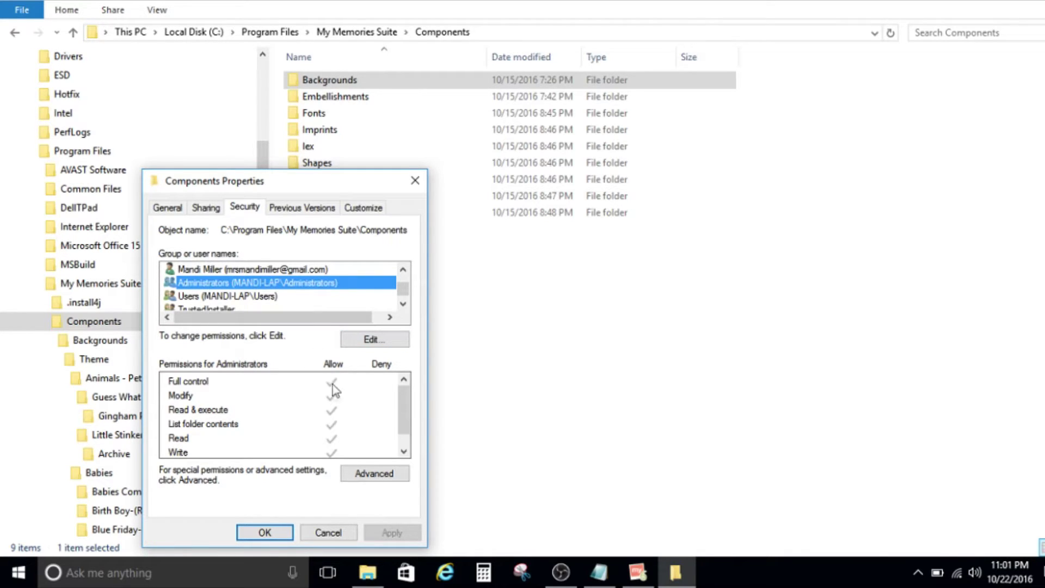
left_click(310, 296)
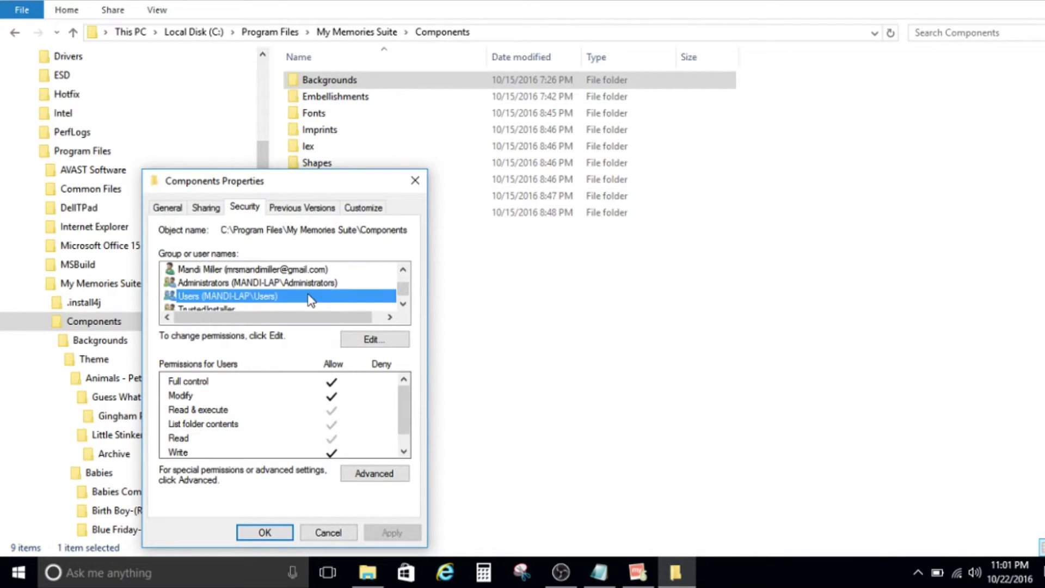
left_click(291, 269)
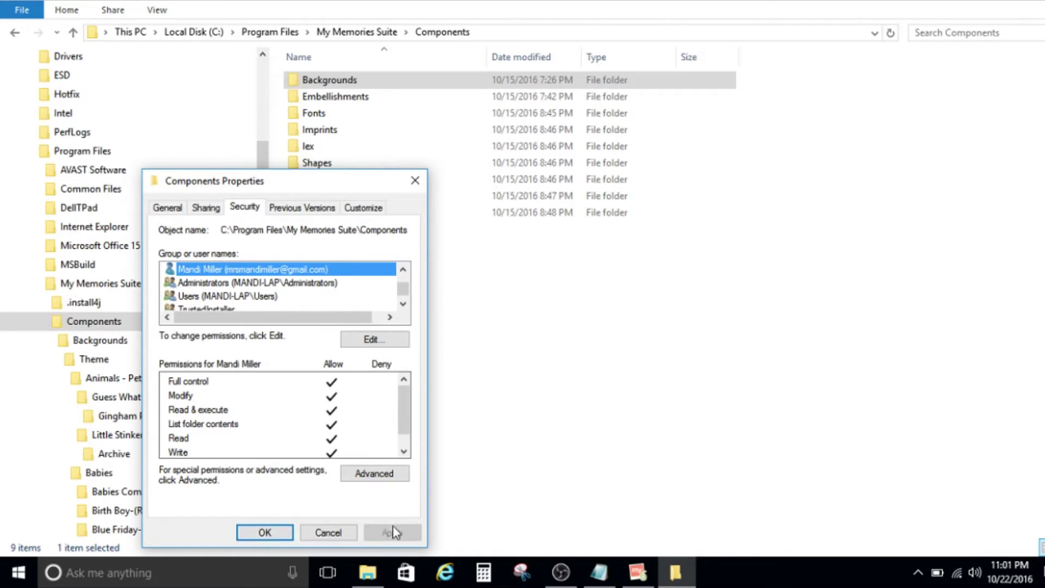
left_click(268, 532)
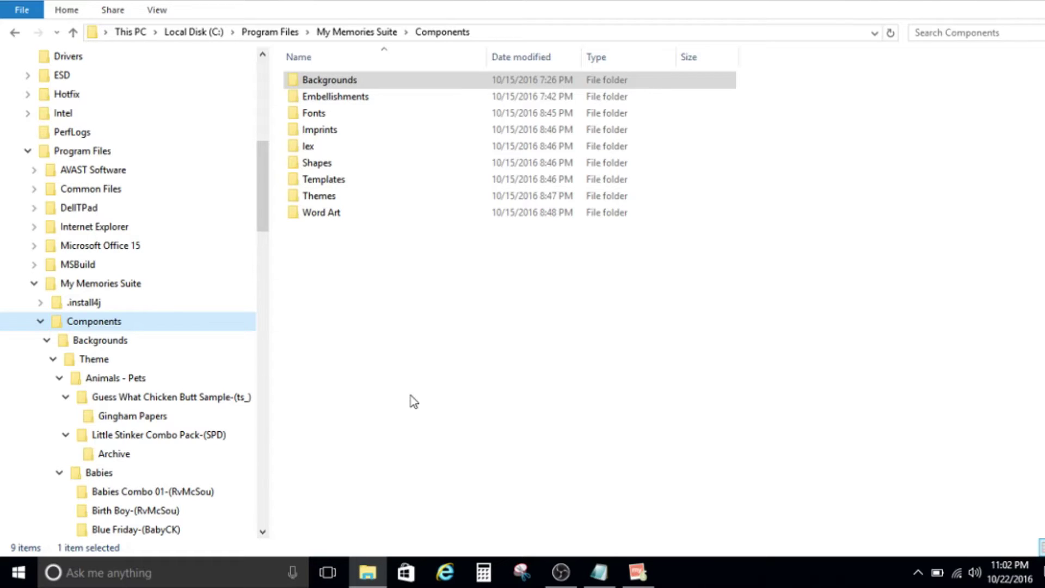
Open Backgrounds > Theme > Babies > Birth Boy-(RvMcSou), then return to My Memories Suite.
left_click(328, 86)
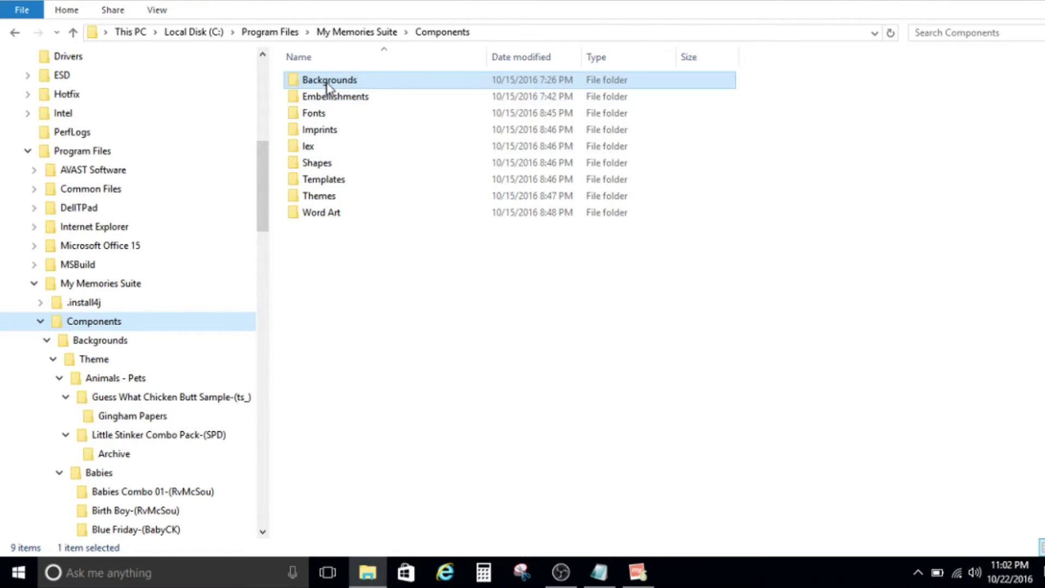
double_click(327, 80)
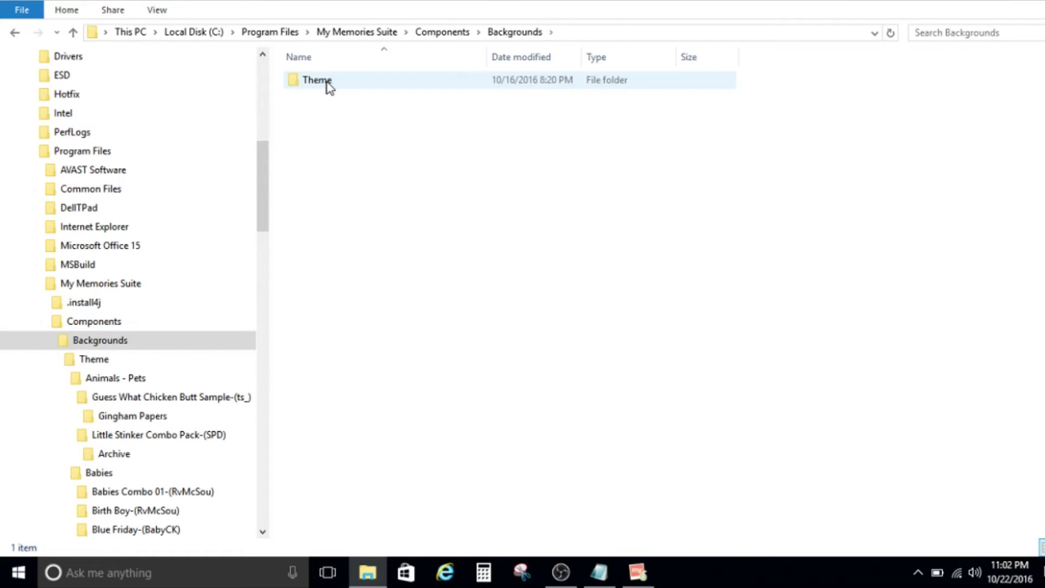
double_click(326, 80)
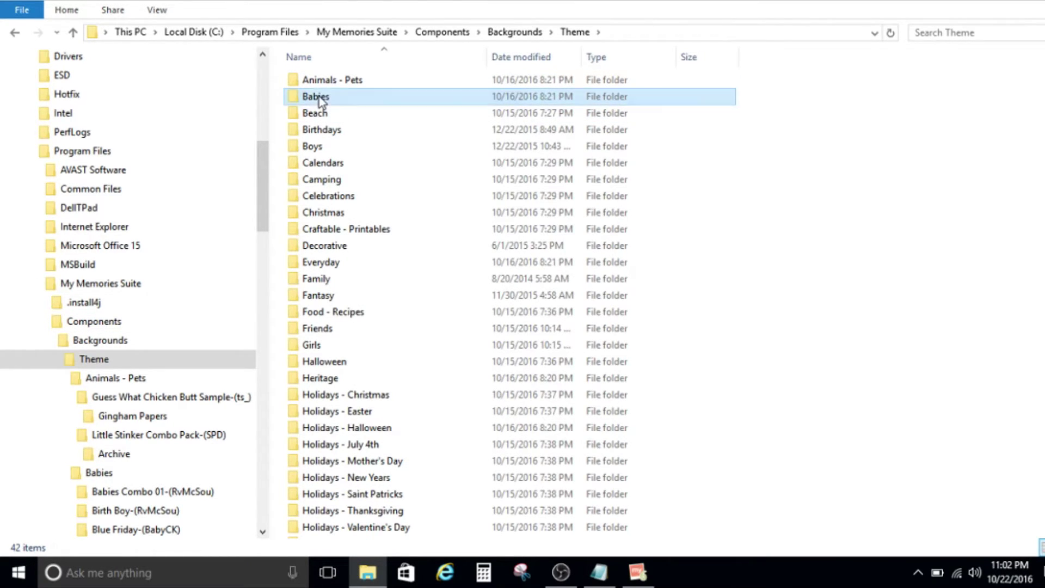
double_click(322, 98)
double_click(322, 98)
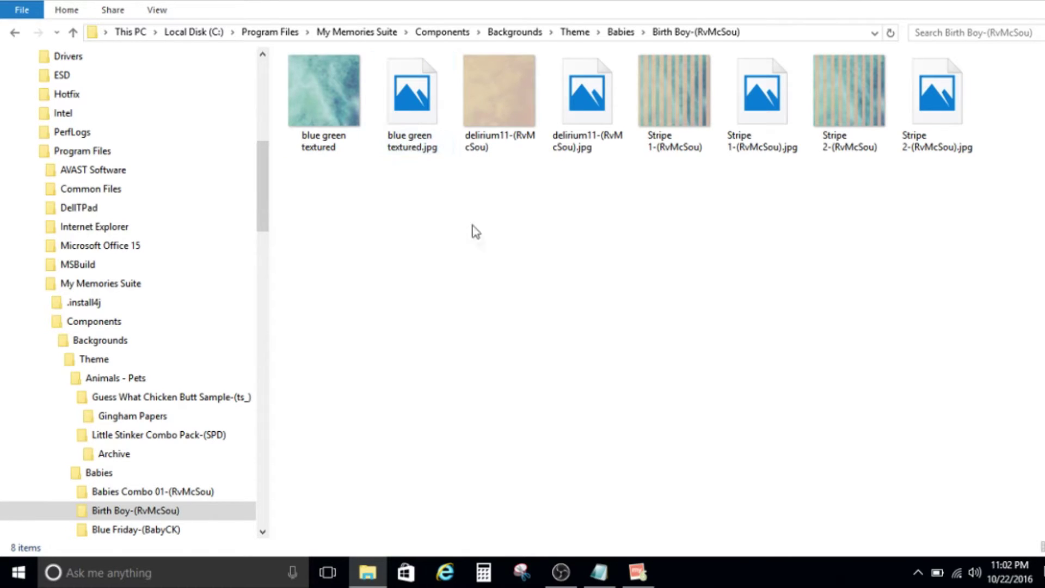
left_click(639, 572)
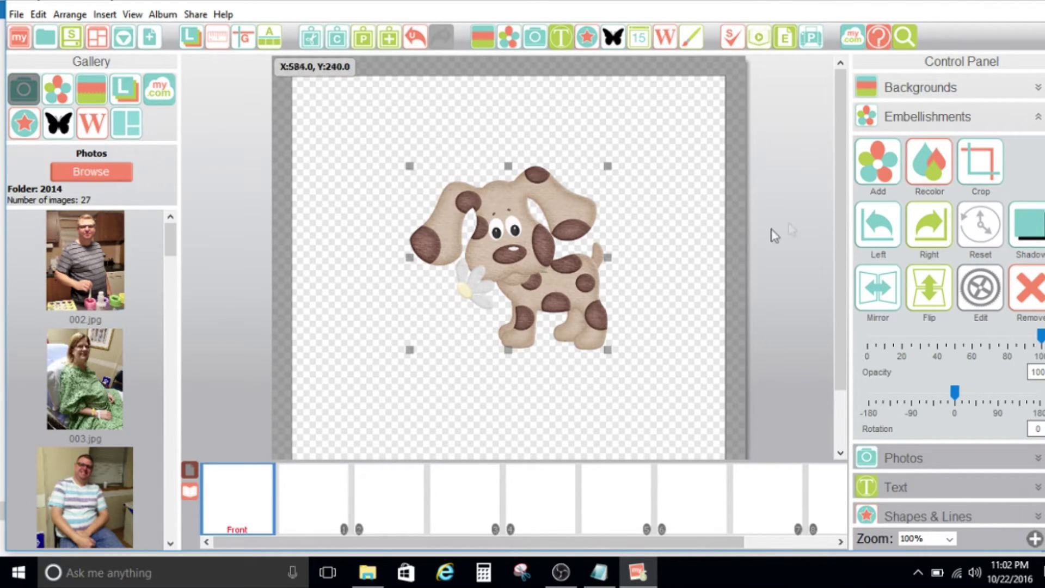
Open the Backgrounds paper picker, search all categories for 'blue textured', then clear the search.
left_click(879, 89)
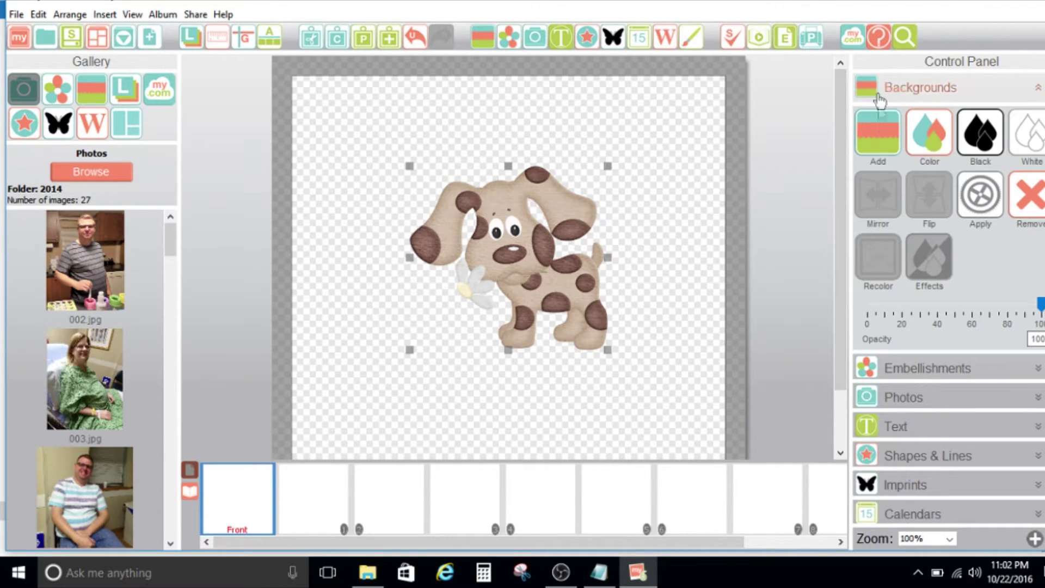
left_click(880, 137)
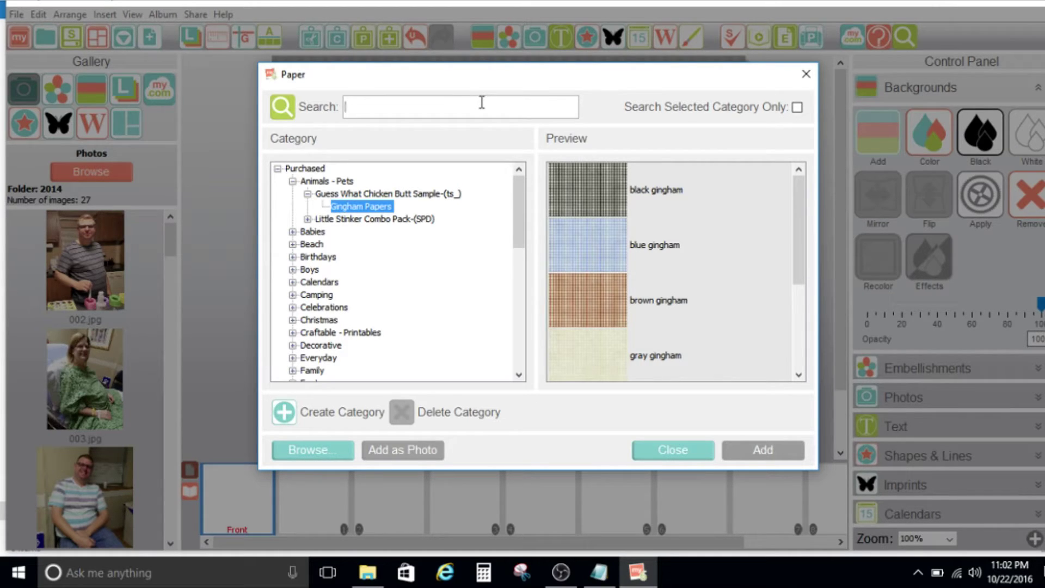
type("blue textured")
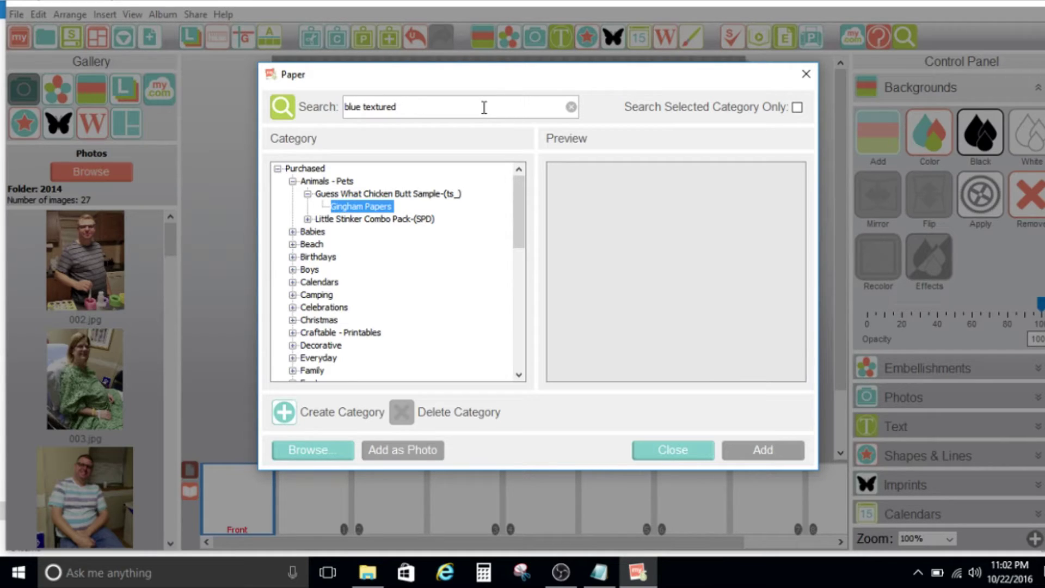
left_click(315, 170)
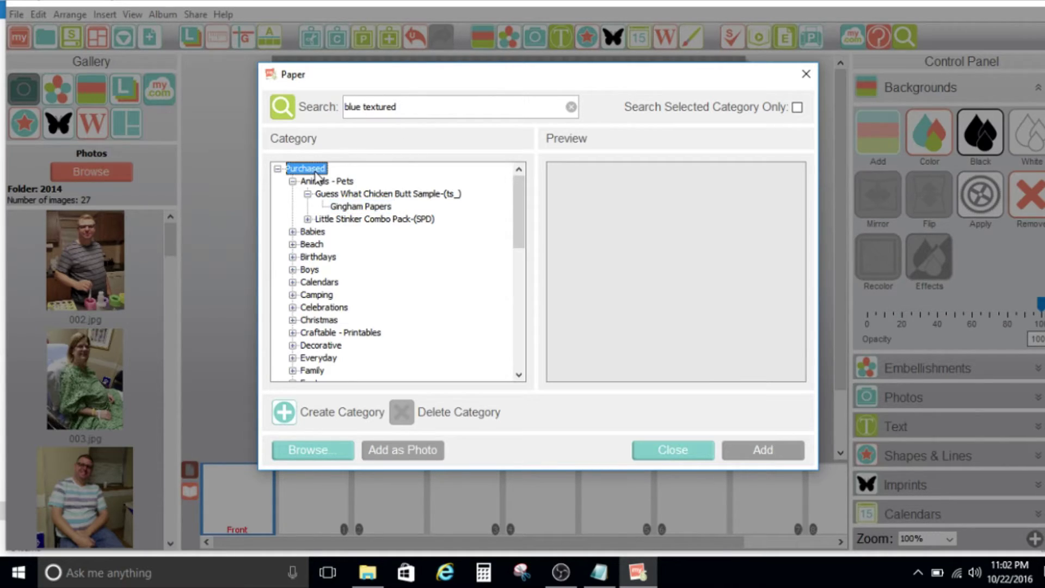
left_click(416, 109)
key("BackSpace")
key("BackSpace")
key("BackSpace")
key("BackSpace")
key("BackSpace")
key("BackSpace")
key("BackSpace")
key("BackSpace")
key("BackSpace")
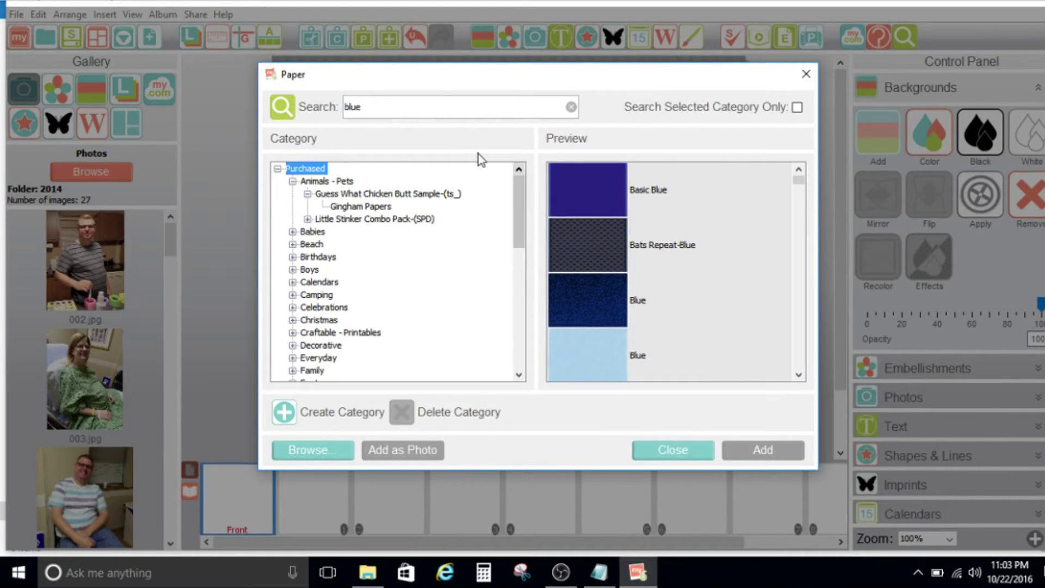
key("BackSpace")
key("BackSpace")
key("BackSpace")
key("BackSpace")
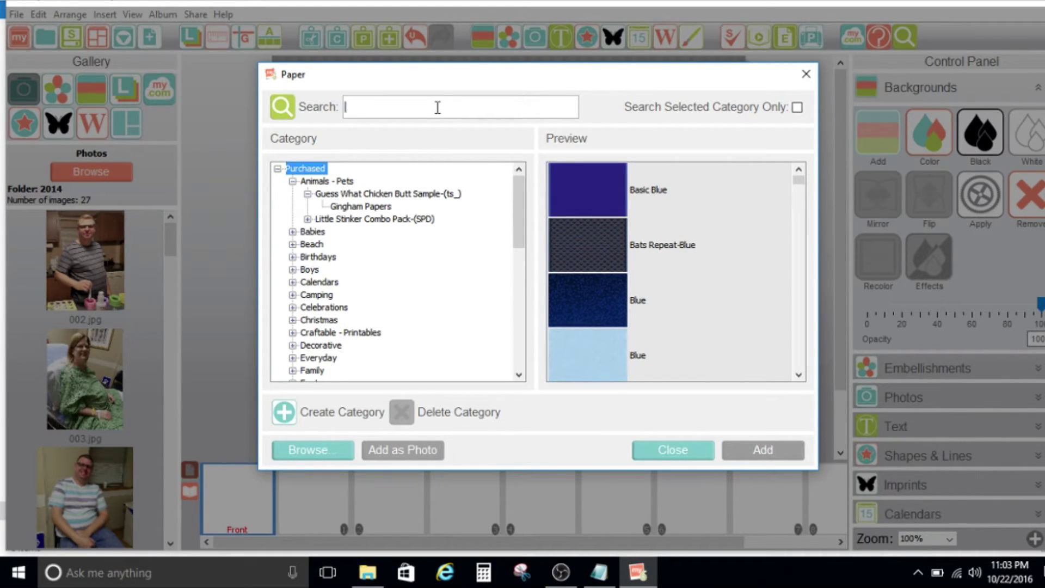
Search the papers for 'textured', then 'blue', browsing the results.
type("textured")
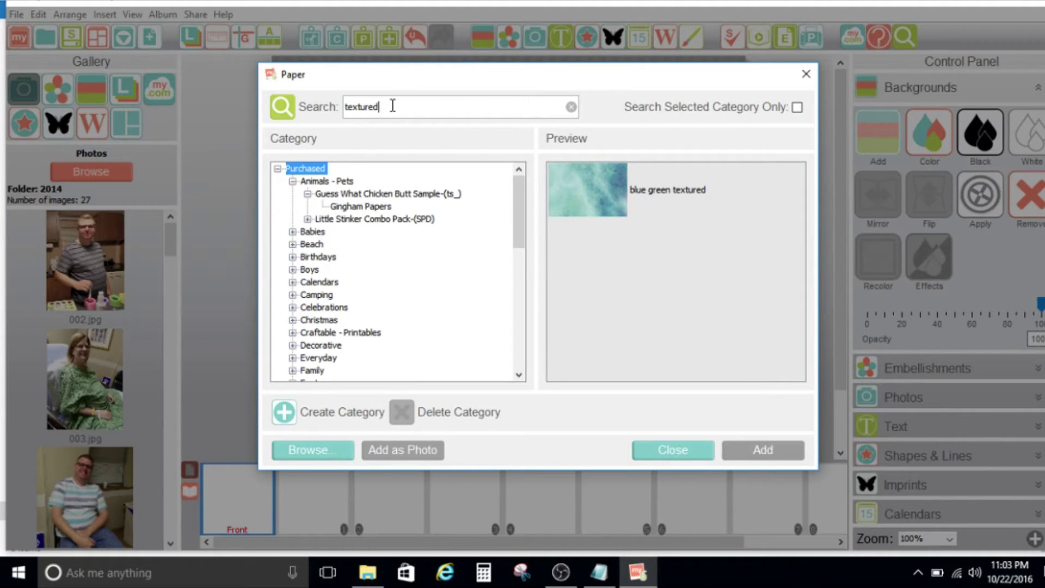
key("ctrl+a")
type("blue")
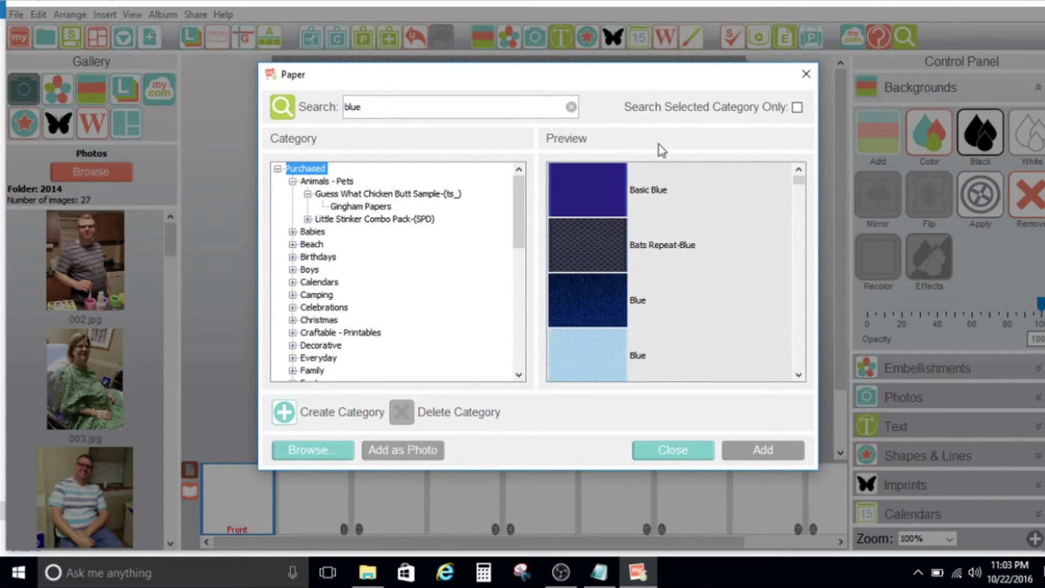
left_click_drag(798, 181, 798, 199)
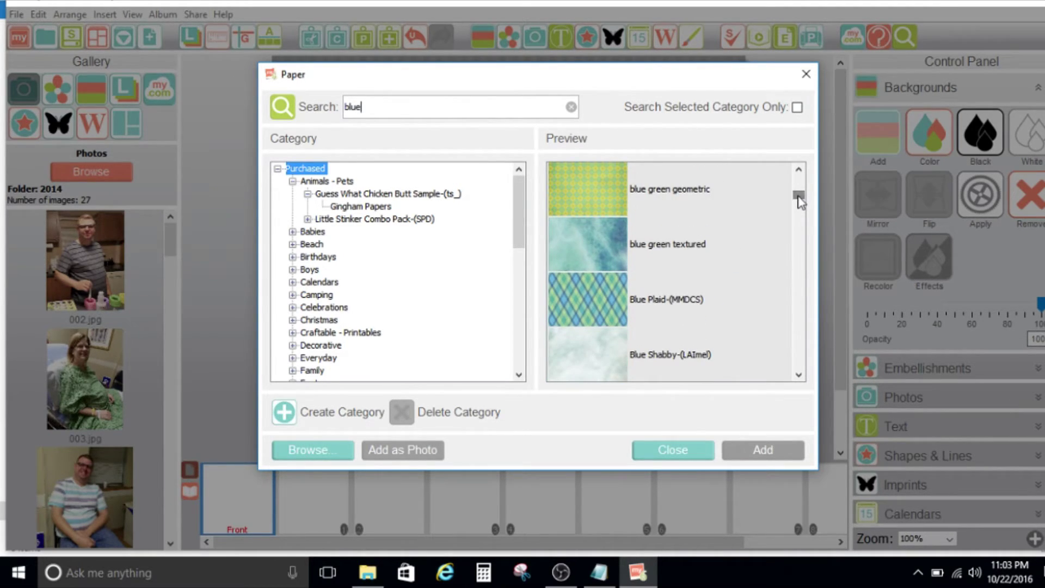
left_click(629, 253)
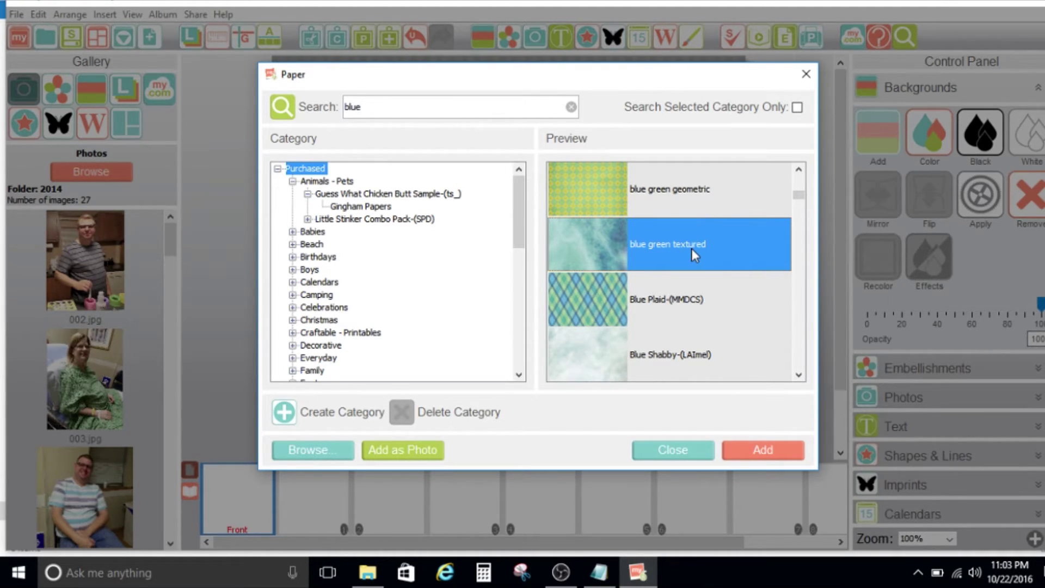
Search 'green textured' and apply the blue green textured paper as the dog page background.
double_click(359, 105)
type("green")
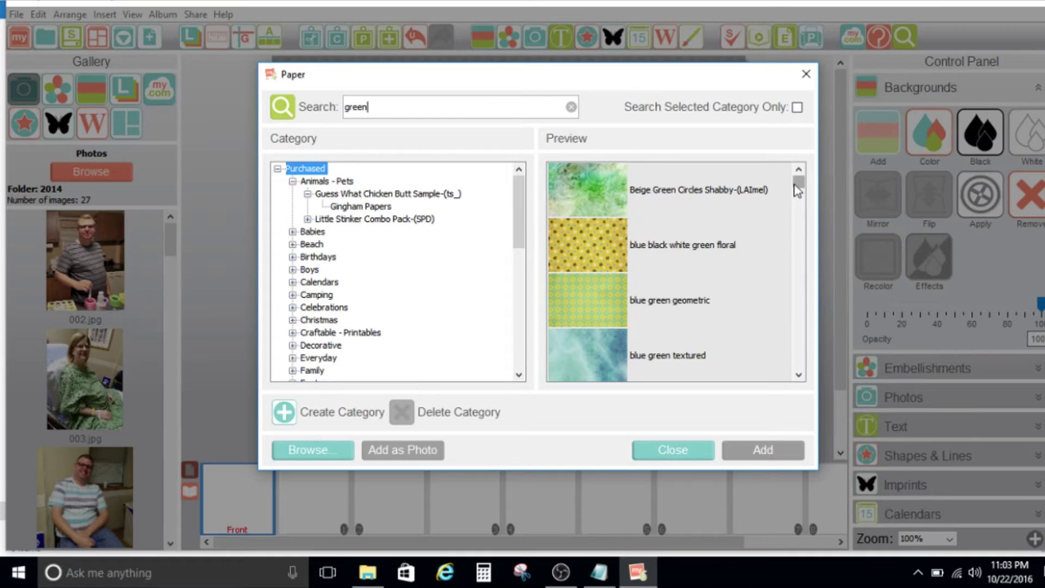
left_click_drag(797, 188, 798, 193)
left_click(681, 288)
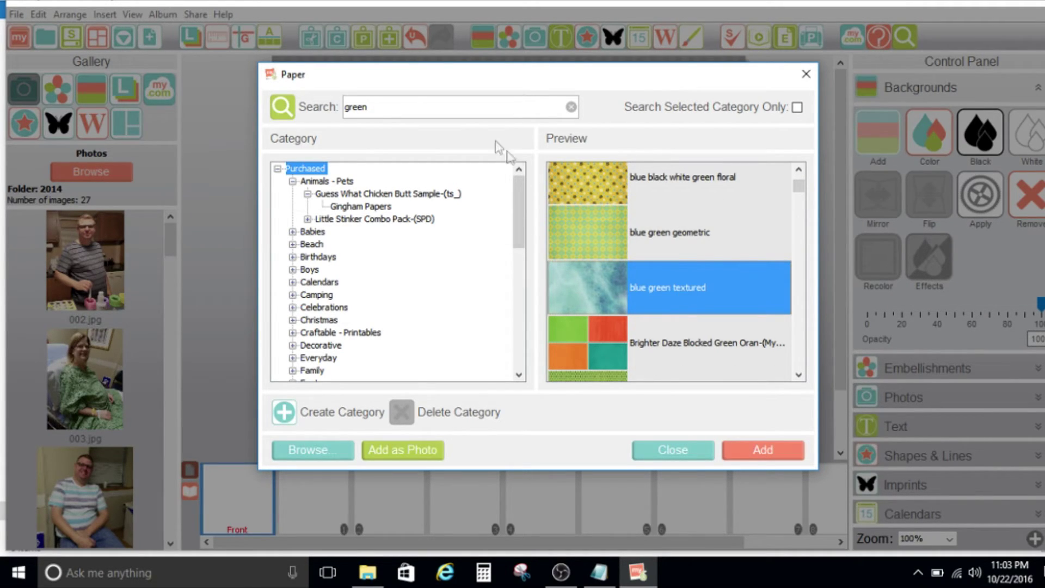
type("textured")
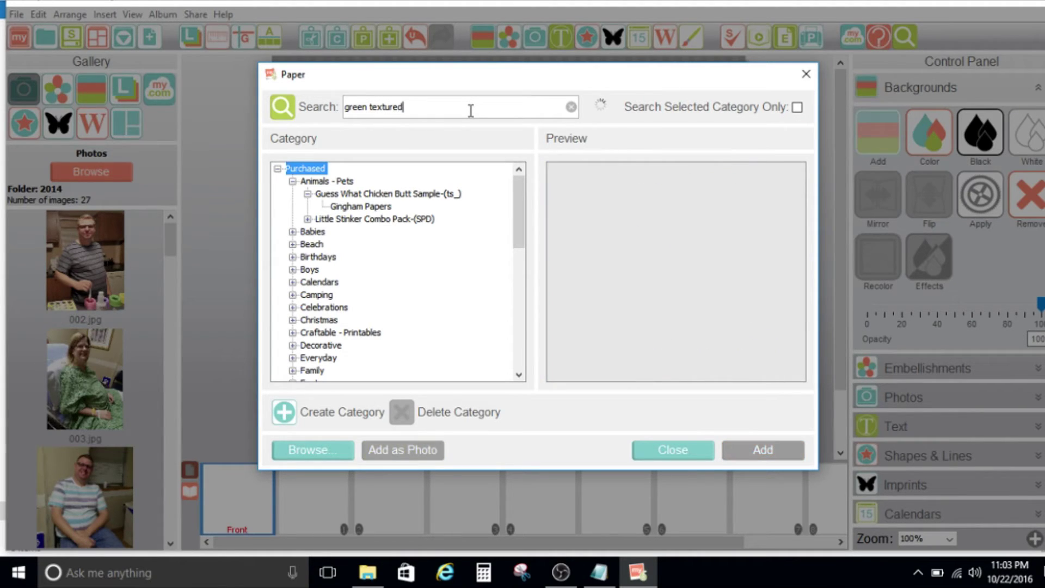
left_click(623, 197)
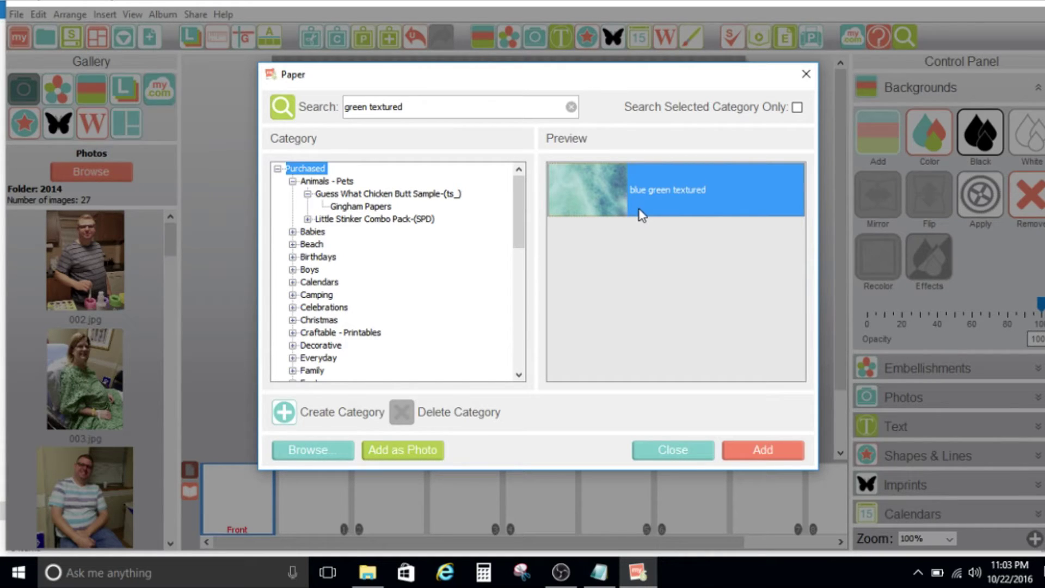
double_click(597, 194)
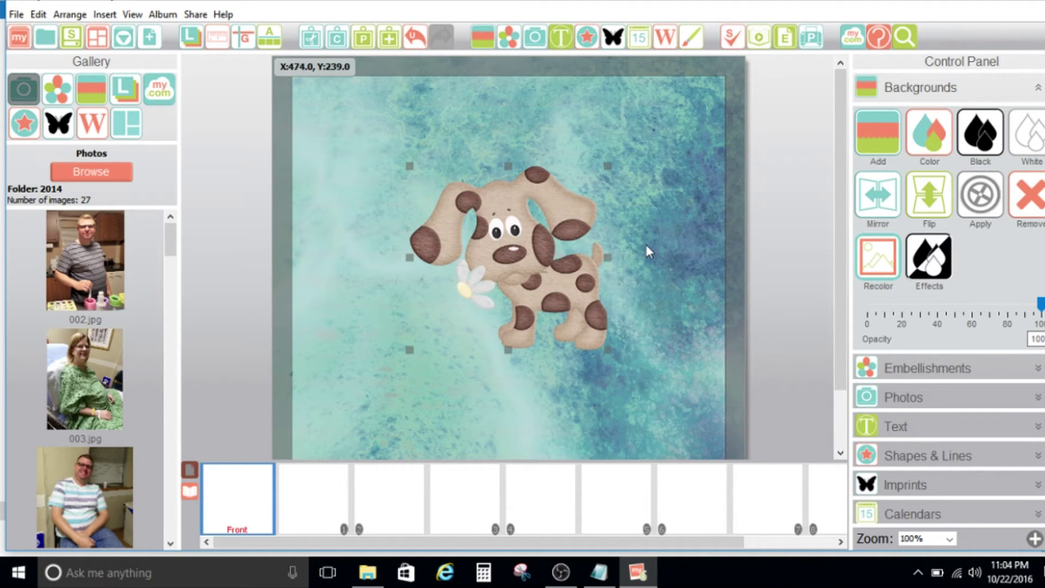
key("alt+Tab")
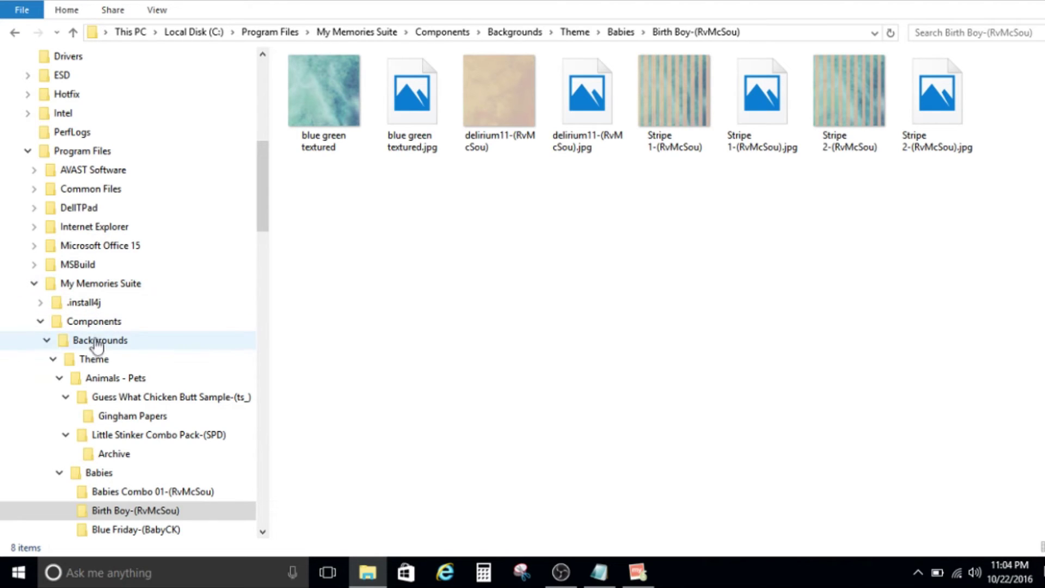
Go from Components through Embellishments, 1-Designer Embellishments and Animals - Pets into Dragonflies-(pperoni).
left_click(96, 323)
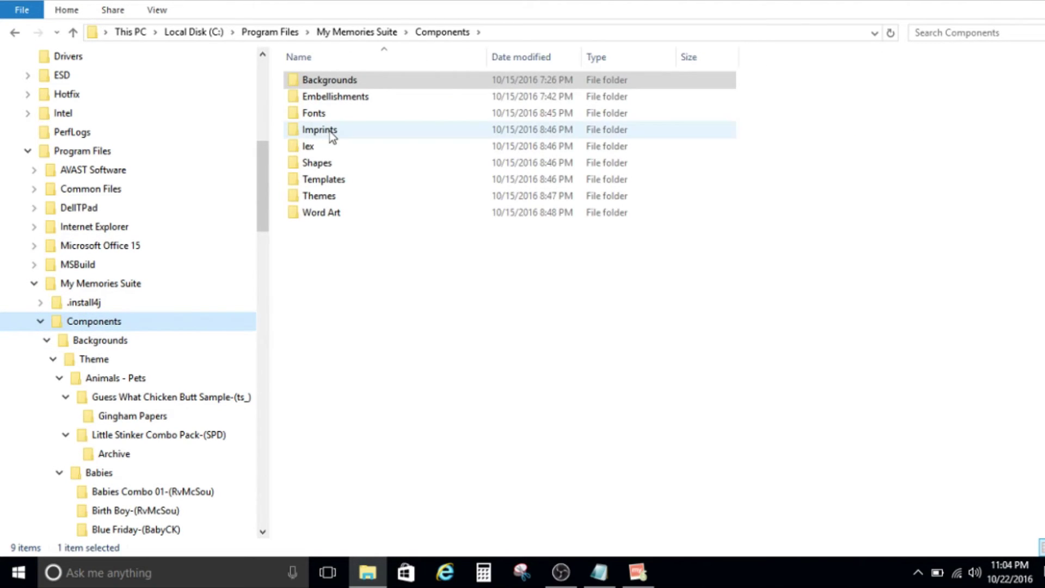
double_click(332, 98)
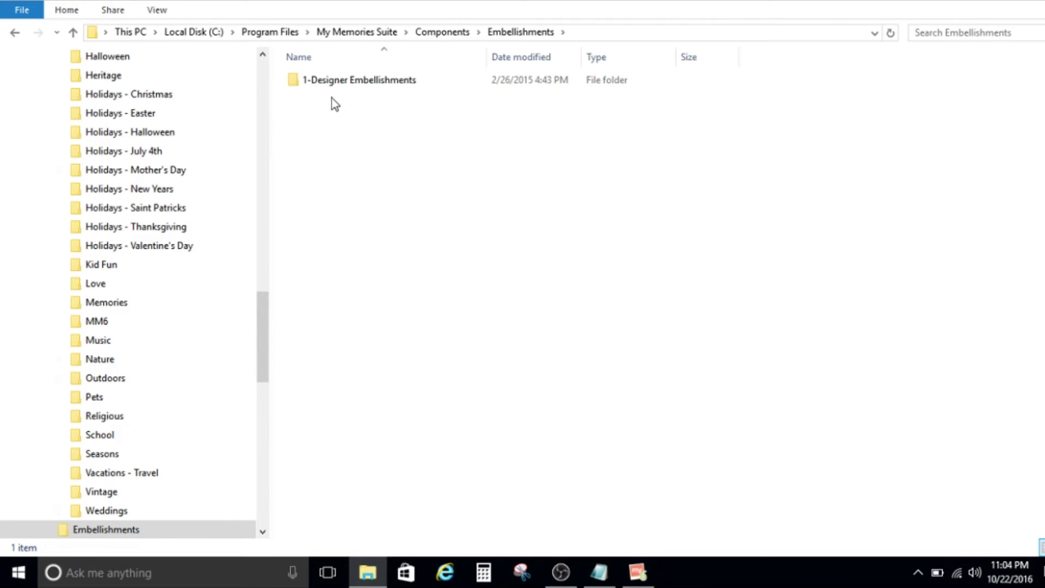
double_click(331, 83)
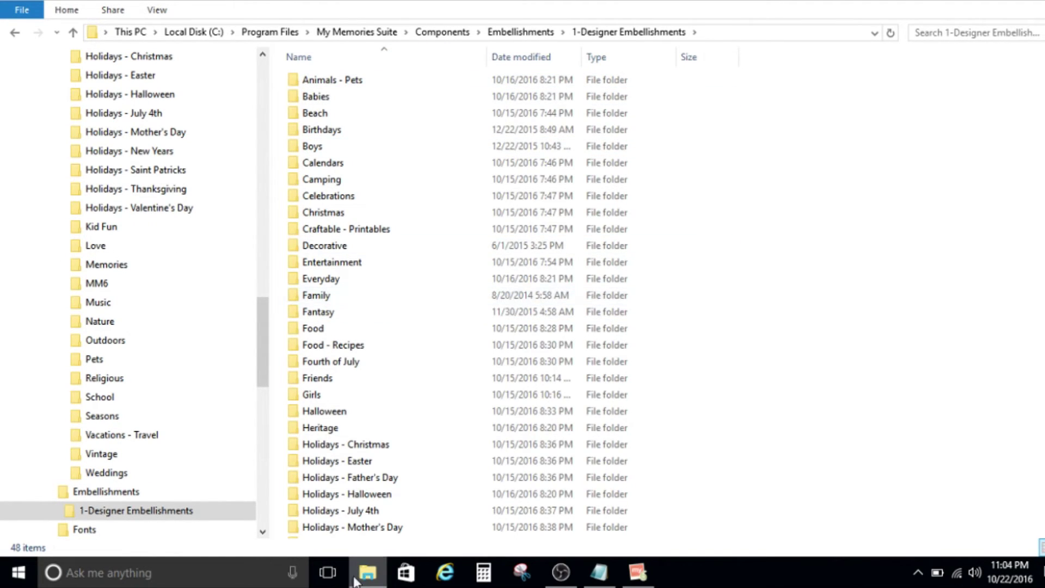
double_click(336, 79)
double_click(336, 80)
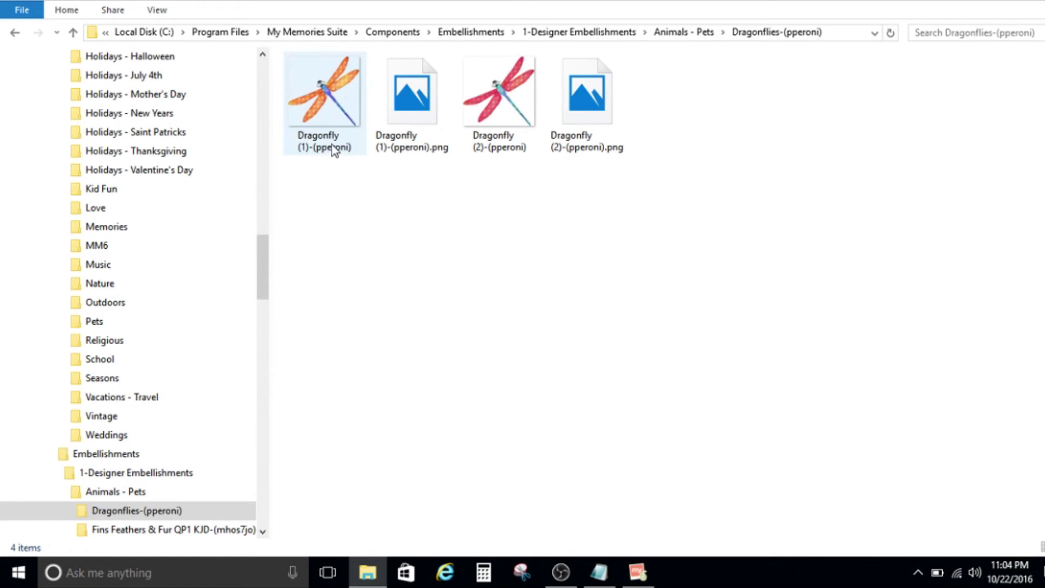
Rename the Dragonfly (1)-(pperoni) image to 'orange dragonfly'.
left_click(334, 150)
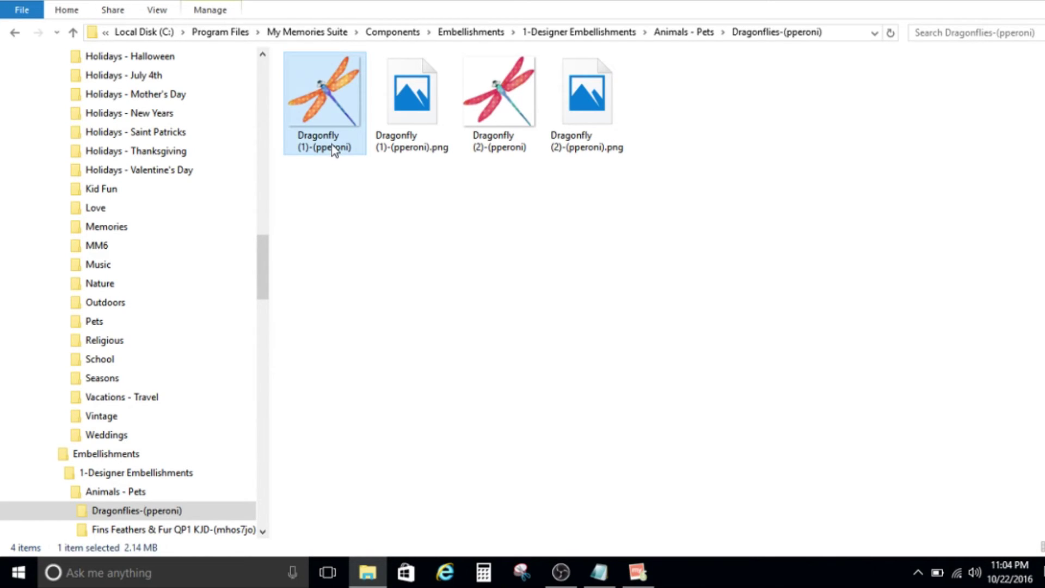
left_click(333, 147)
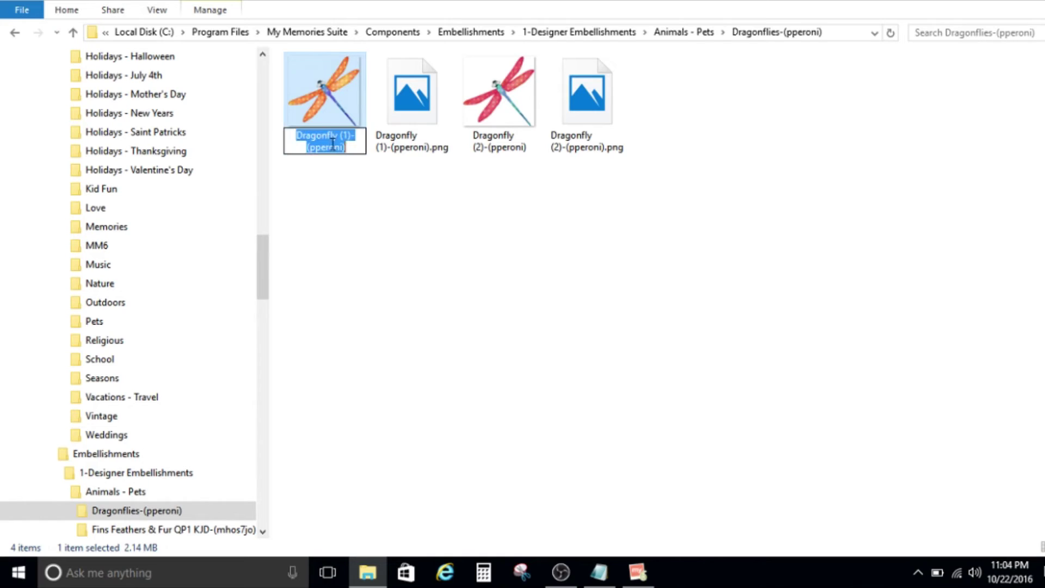
type("orange dragonfly")
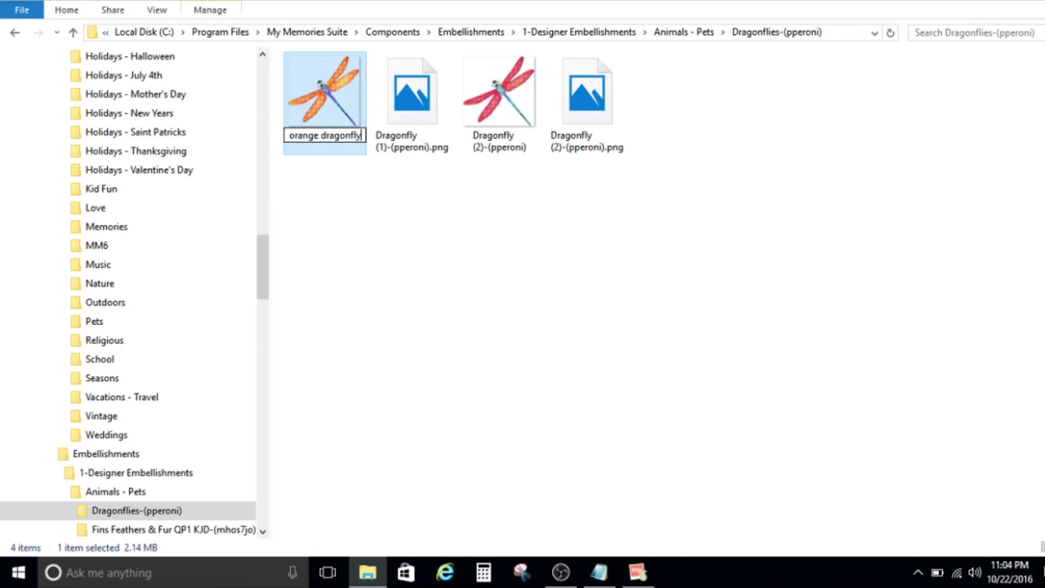
Rename the matching PNG file to 'orange dragonfly.png', keeping its extension.
left_click(338, 145)
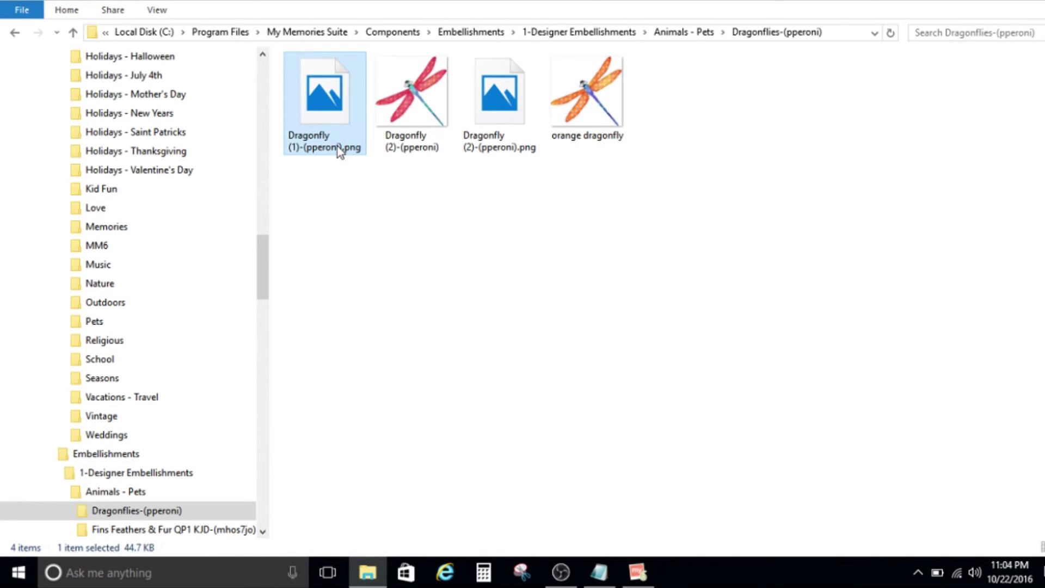
left_click(337, 146)
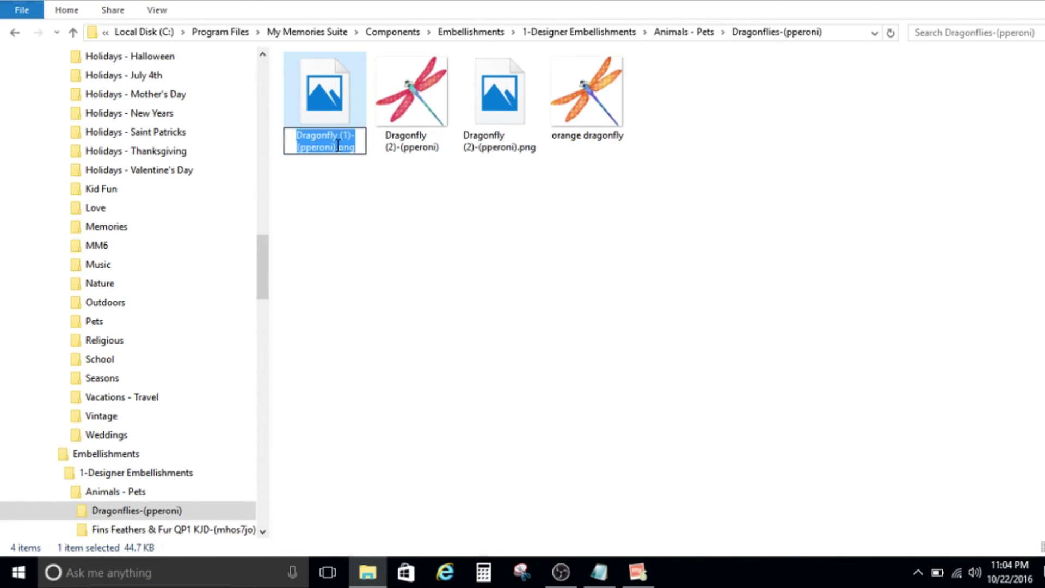
left_click(337, 145)
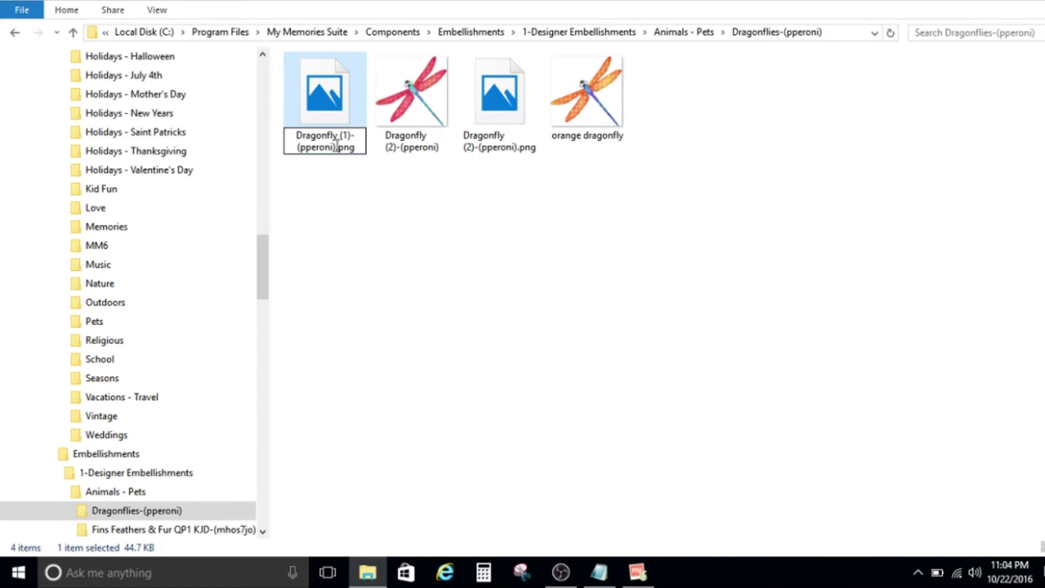
left_click_drag(335, 146, 276, 124)
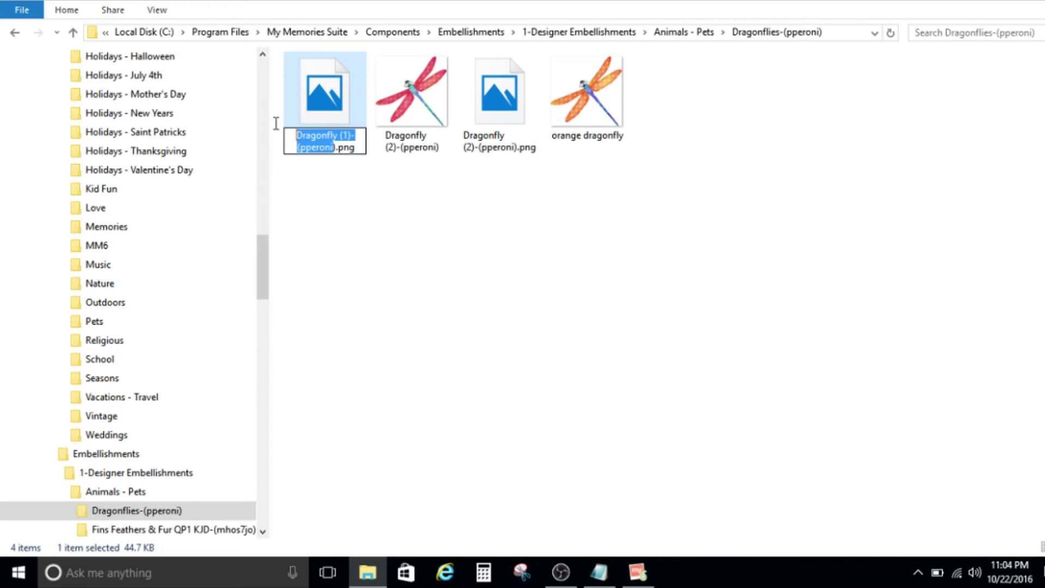
key("BackSpace")
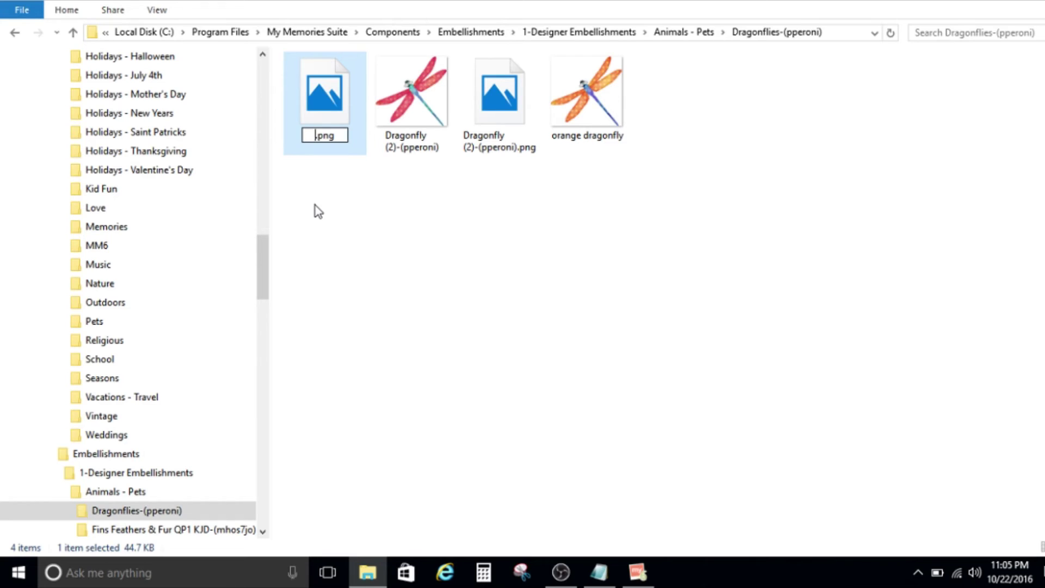
type("orange ")
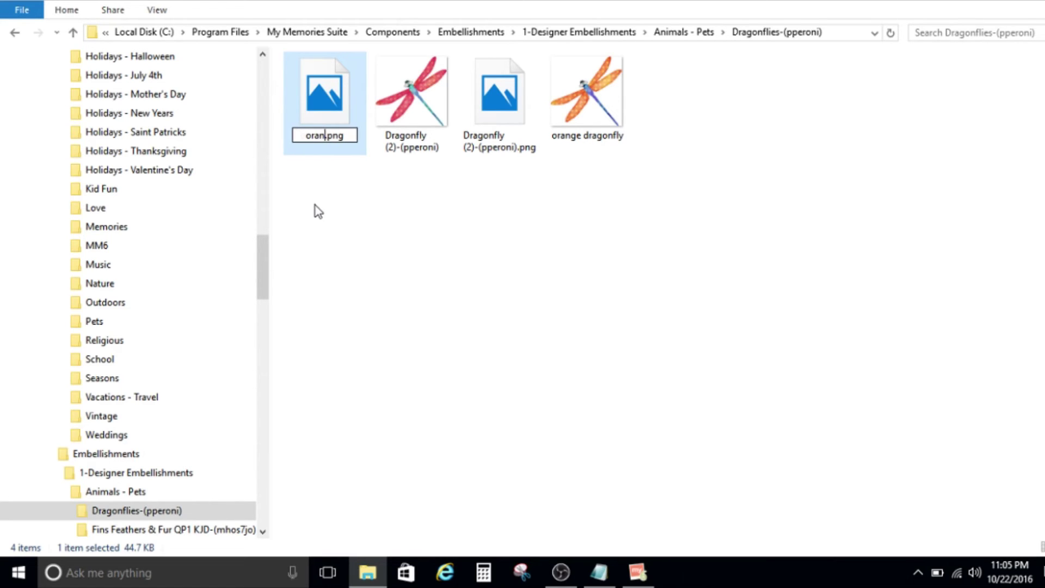
type("dragonf")
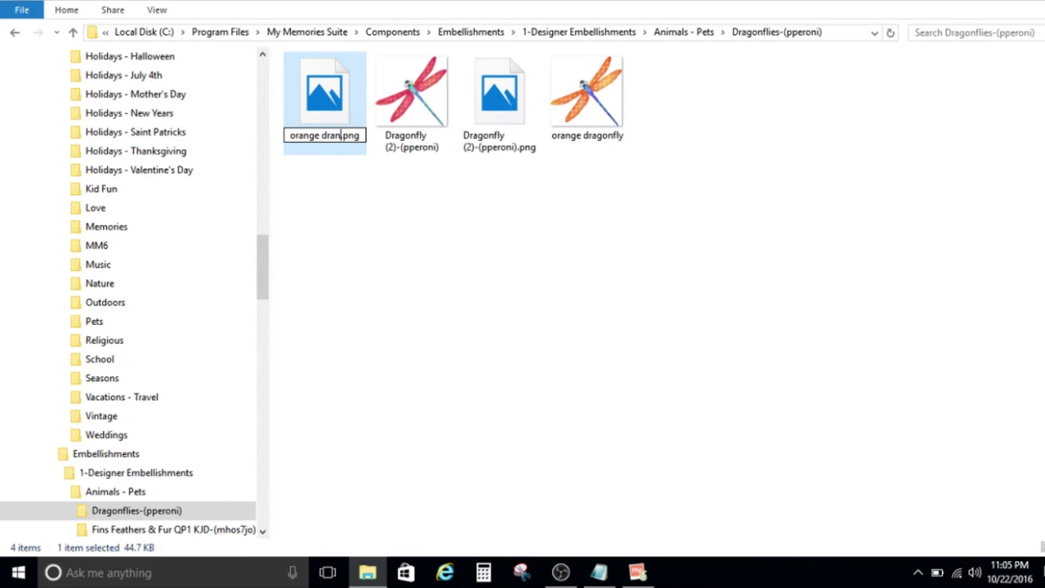
type("ly")
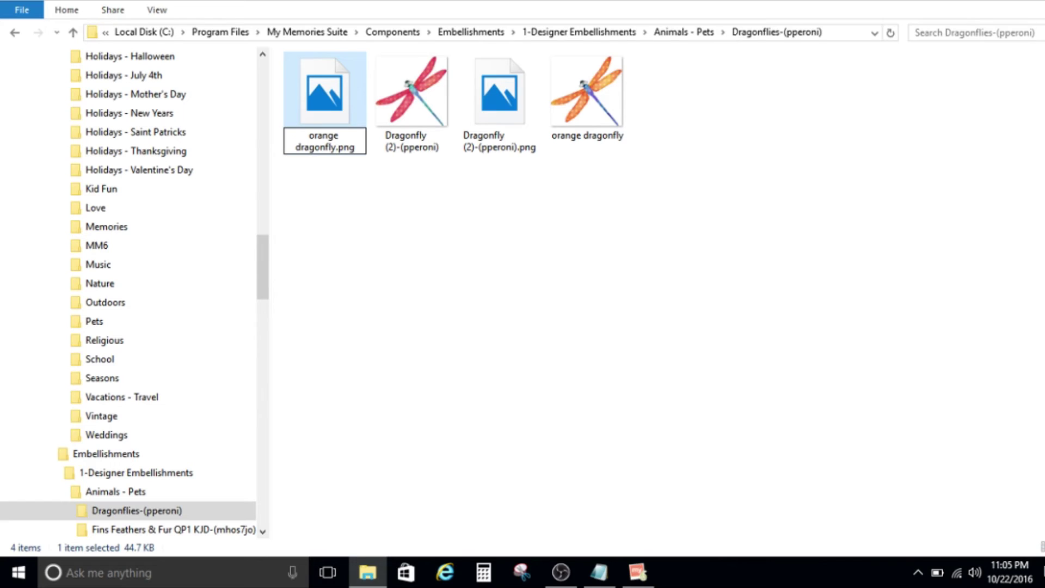
key("Return")
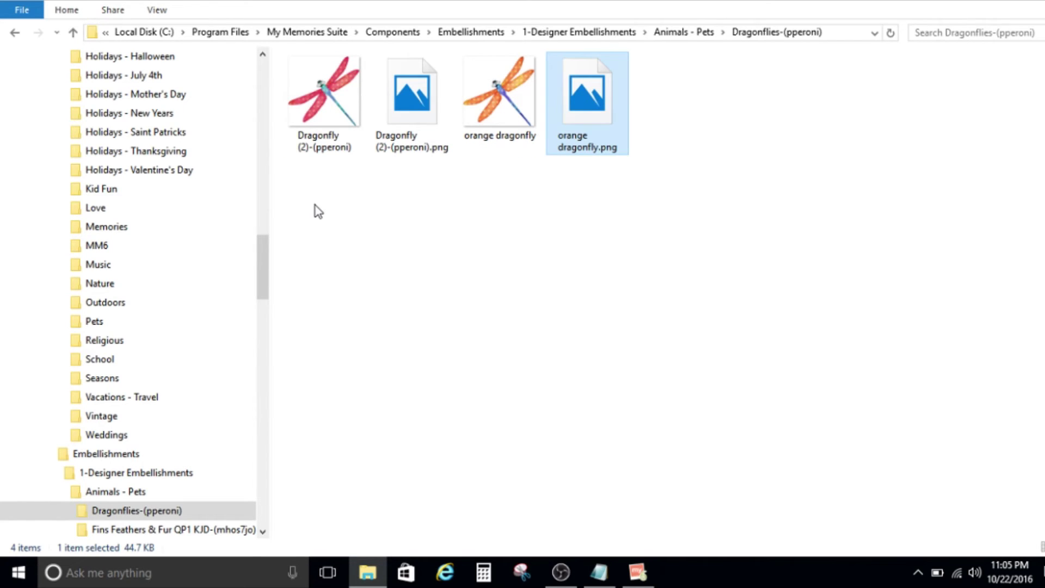
Rename the Dragonfly (2)-(pperoni) image to 'red dragonfly'.
left_click(320, 135)
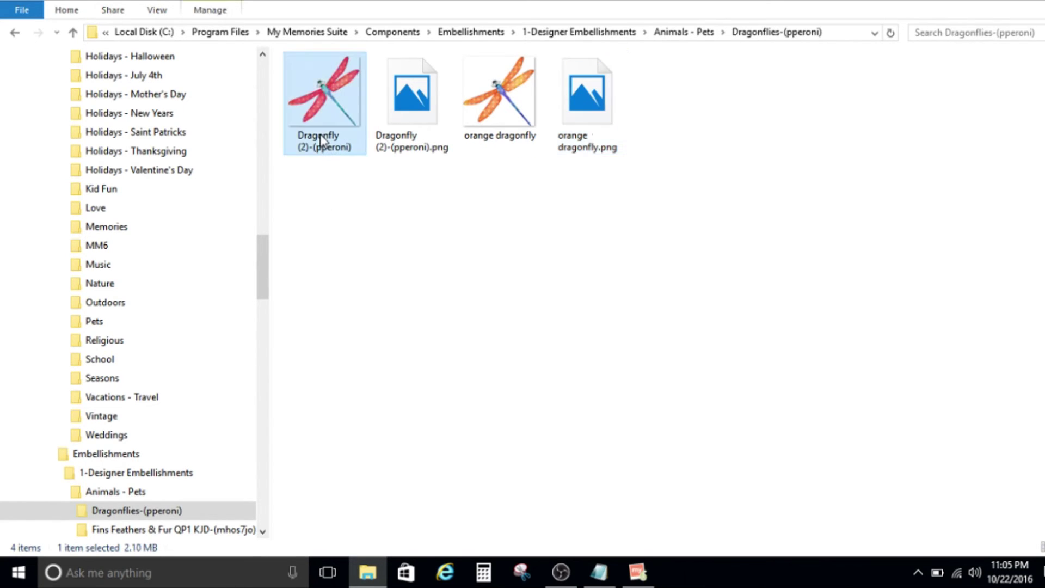
left_click(319, 135)
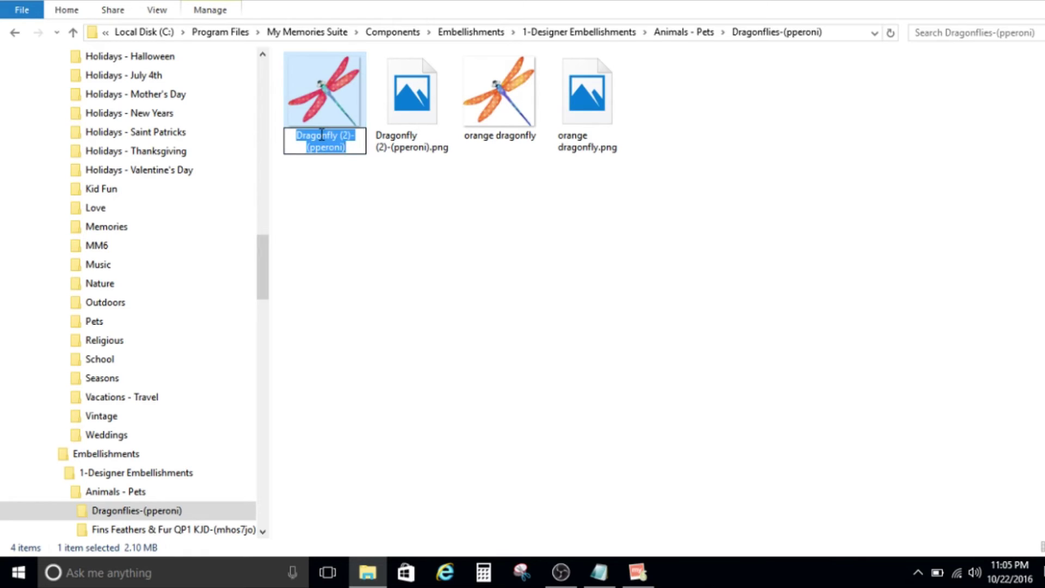
type("red dragonfly")
key("Return")
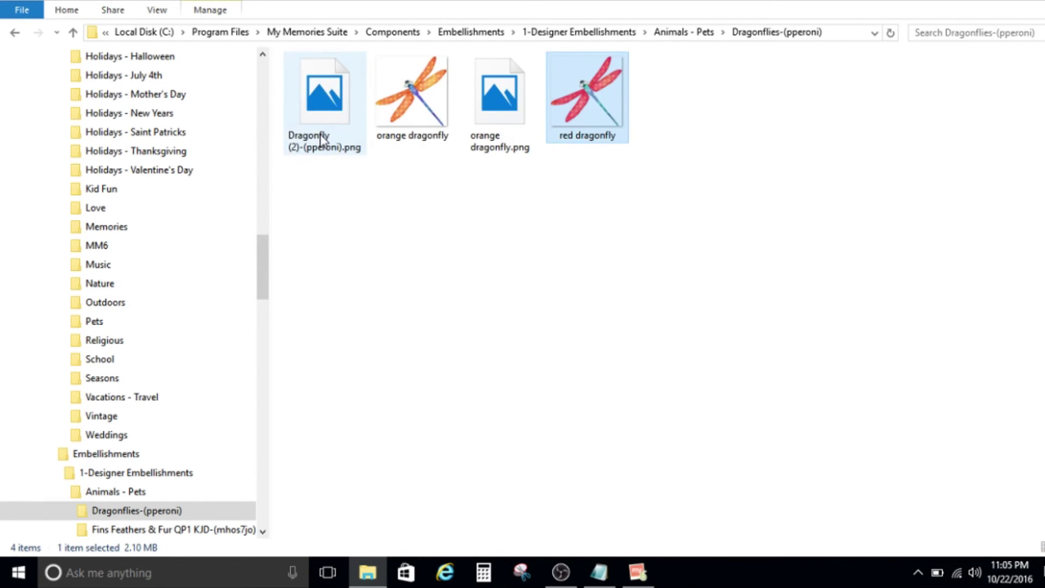
Rename the matching PNG file to 'red dragonfly.png' and clear the selection.
left_click(321, 139)
left_click(319, 134)
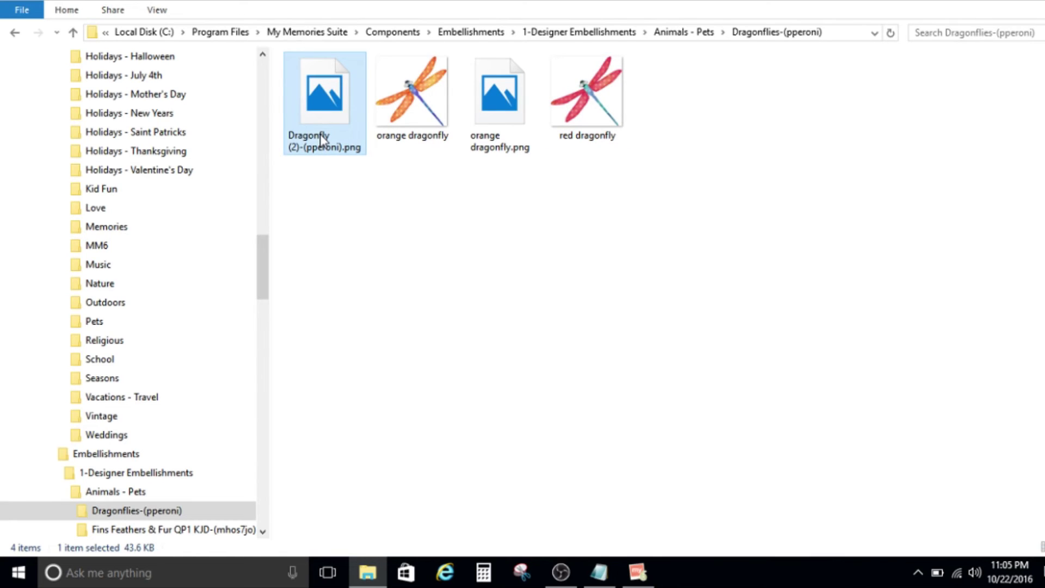
type("red d")
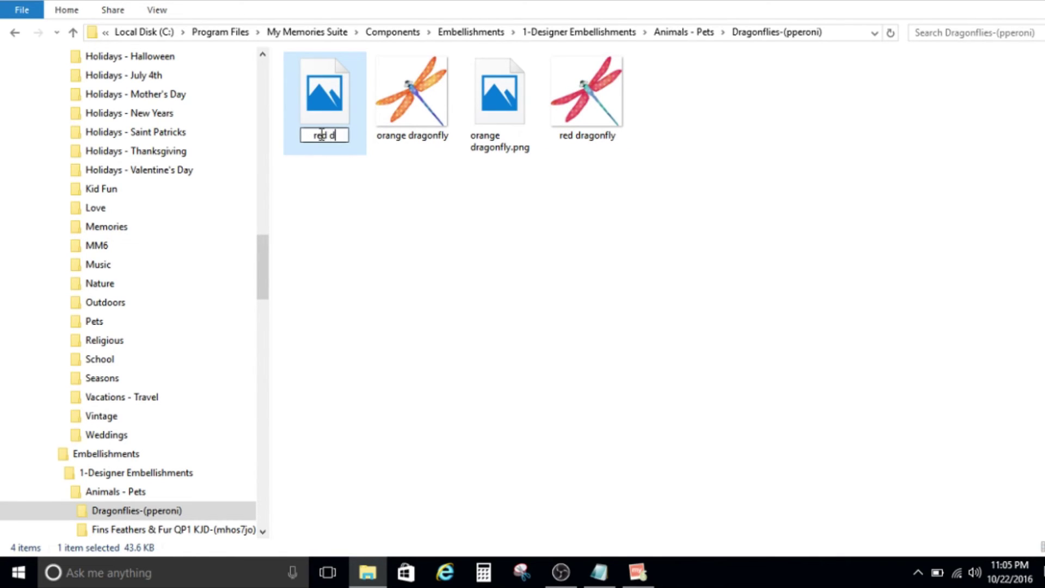
type("ragonfl")
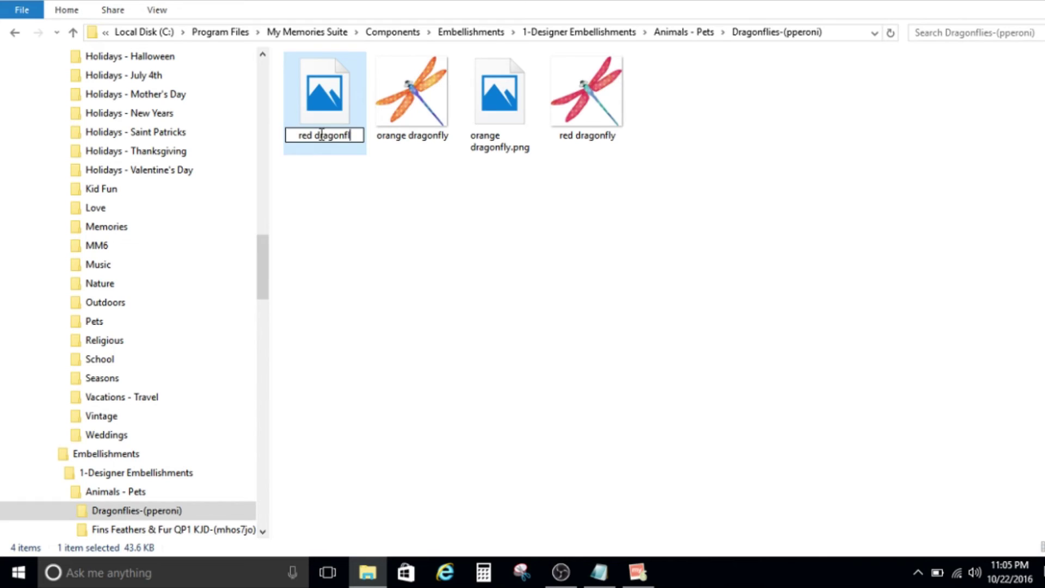
type("y.png")
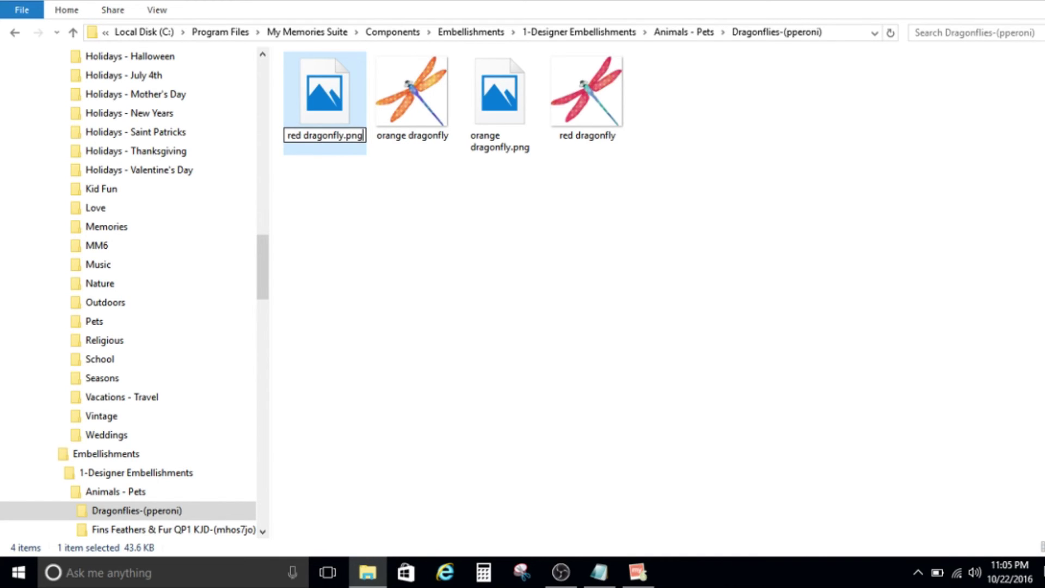
key("Return")
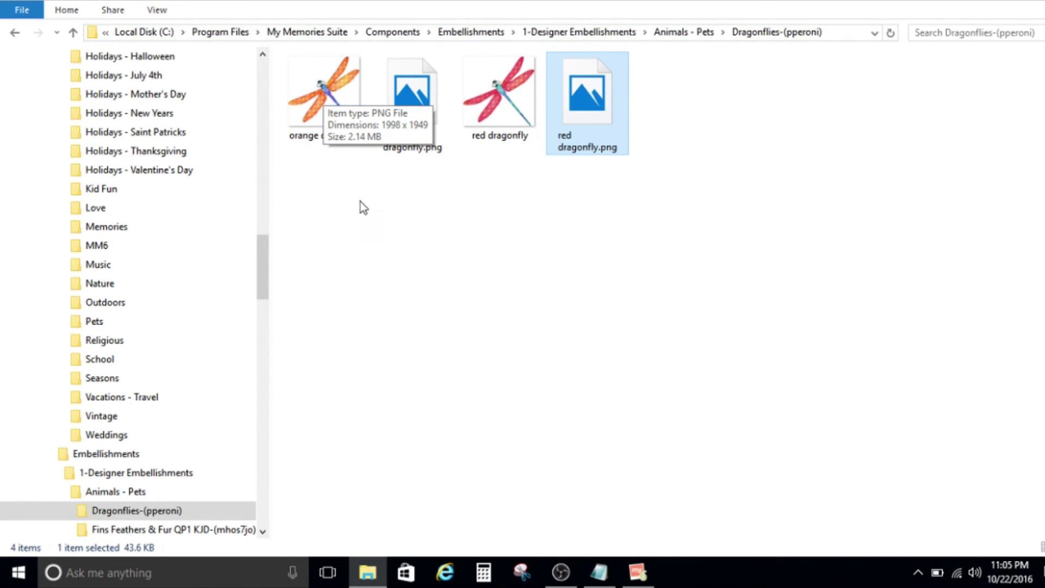
mouse_move(329, 133)
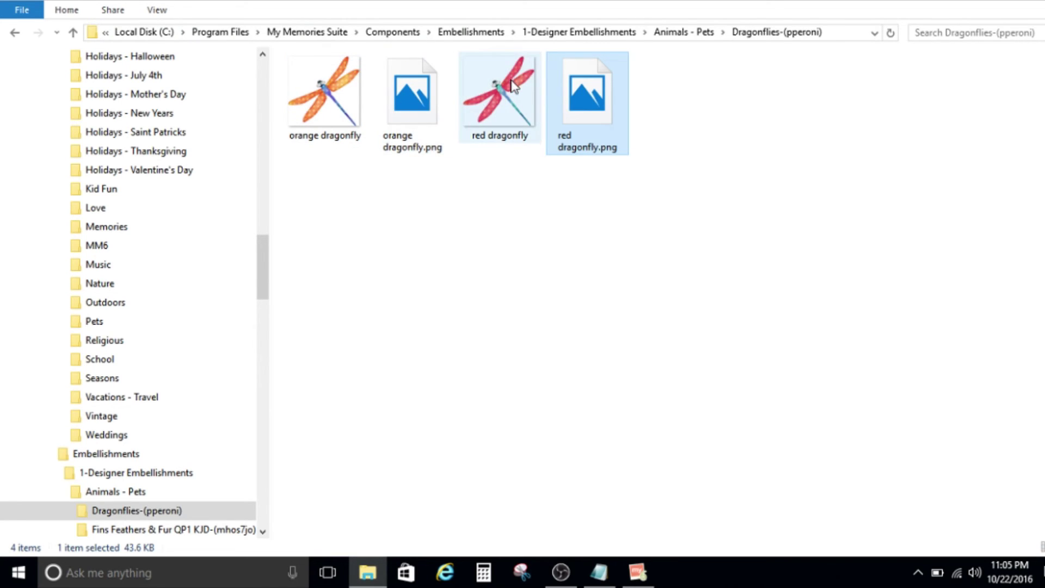
left_click(693, 116)
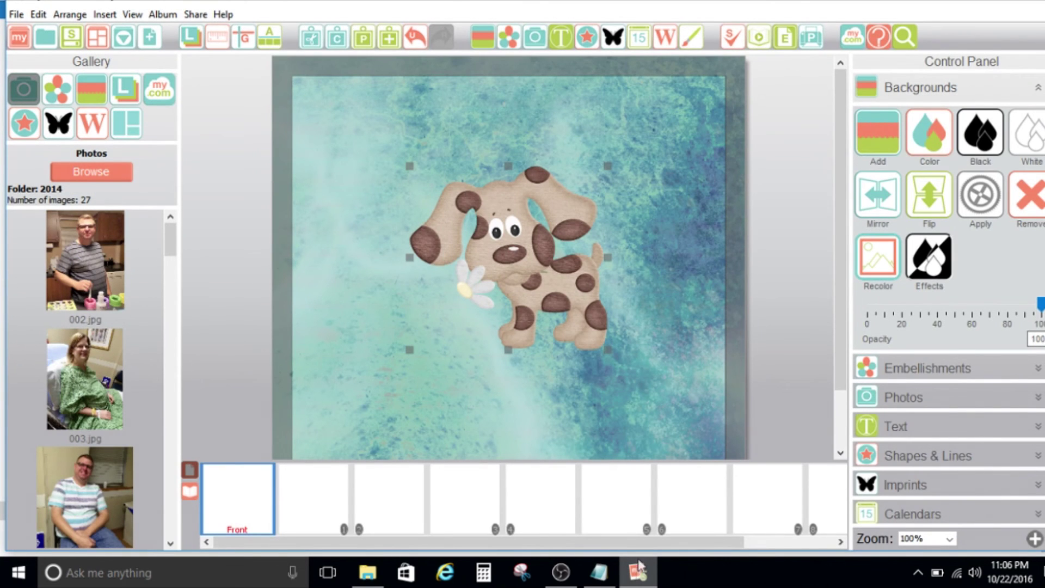
Replace the 'dog' library search with 'red dragonfly' and add that embellishment to the page.
left_click(889, 369)
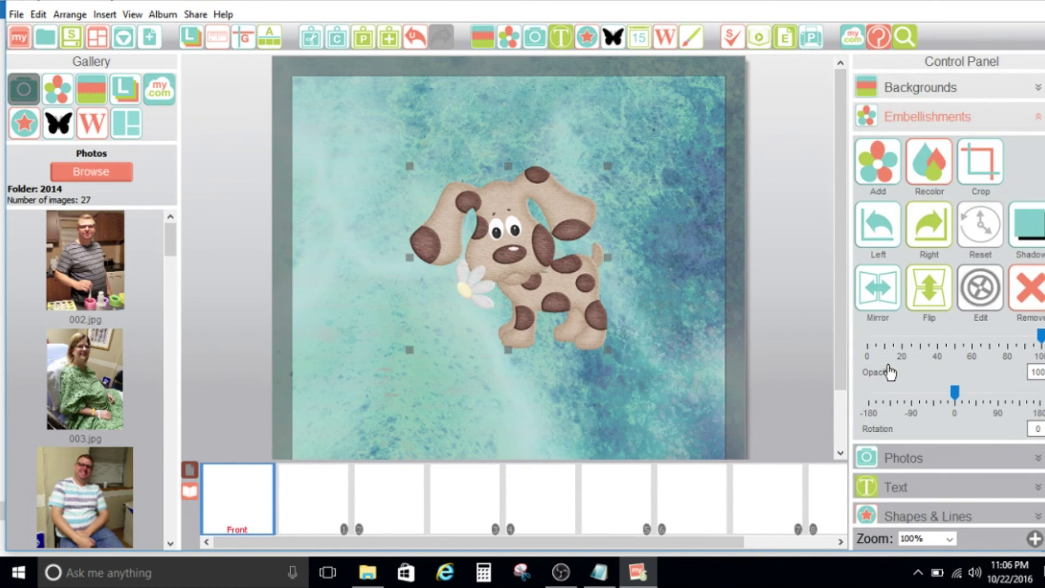
left_click(882, 161)
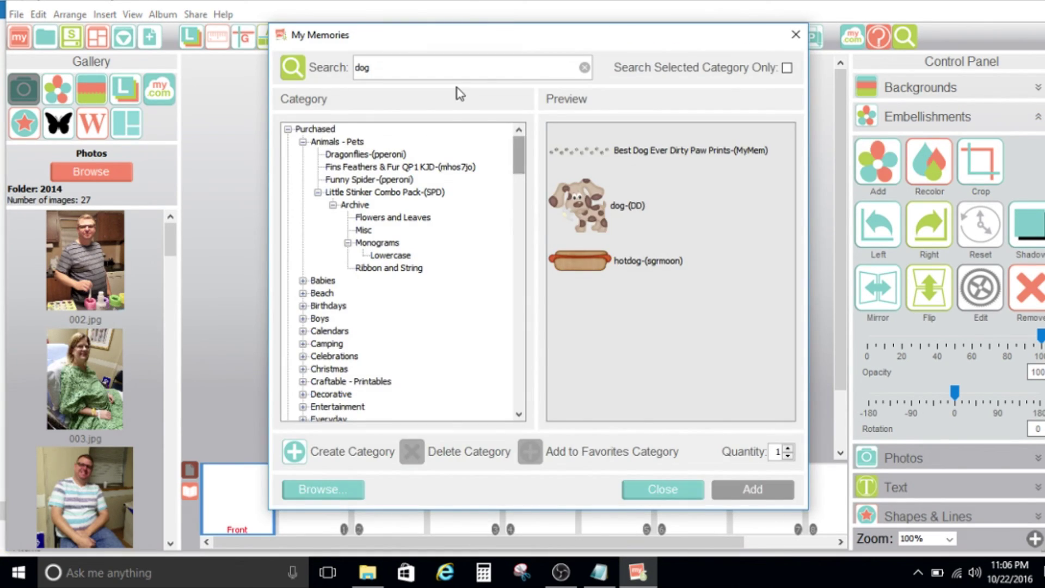
left_click_drag(430, 61, 345, 64)
type("red drag")
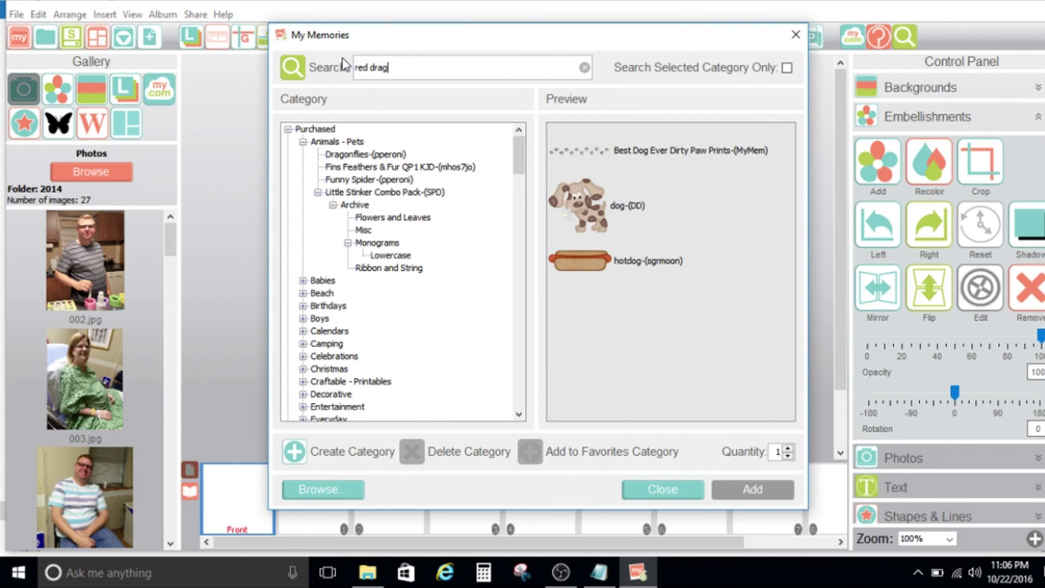
type("onfly")
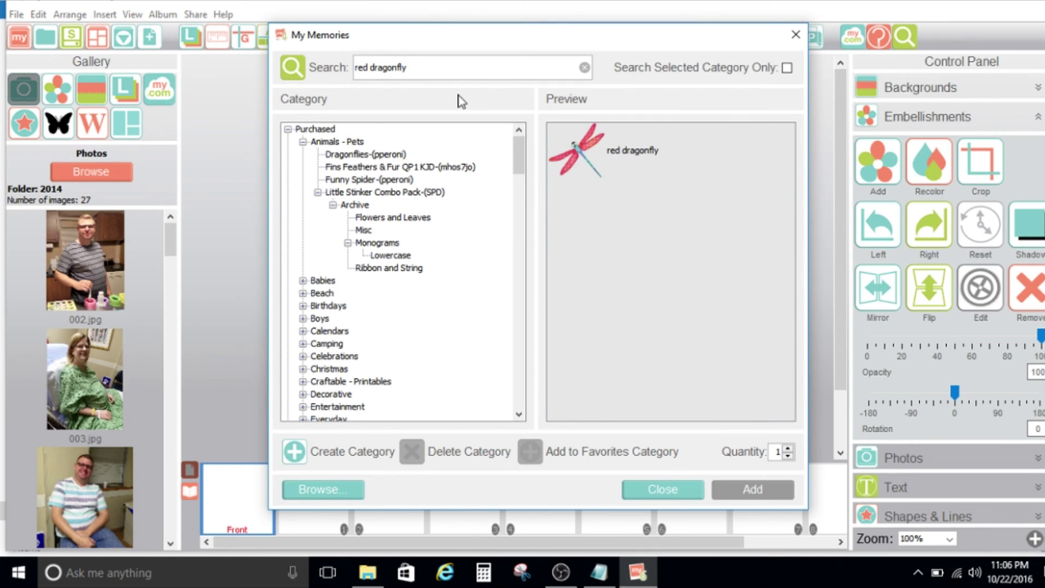
left_click(595, 146)
double_click(594, 144)
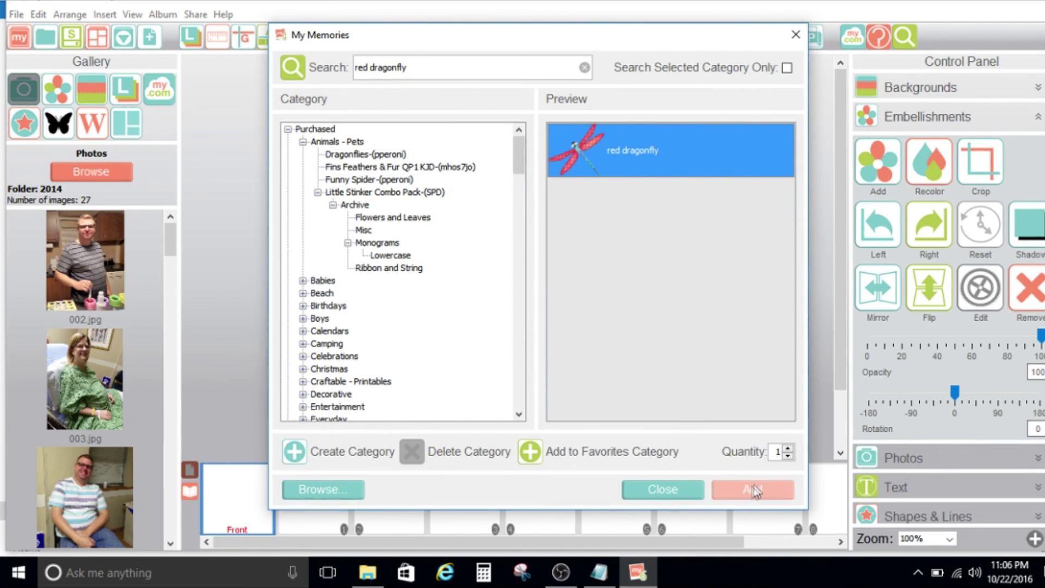
left_click(663, 488)
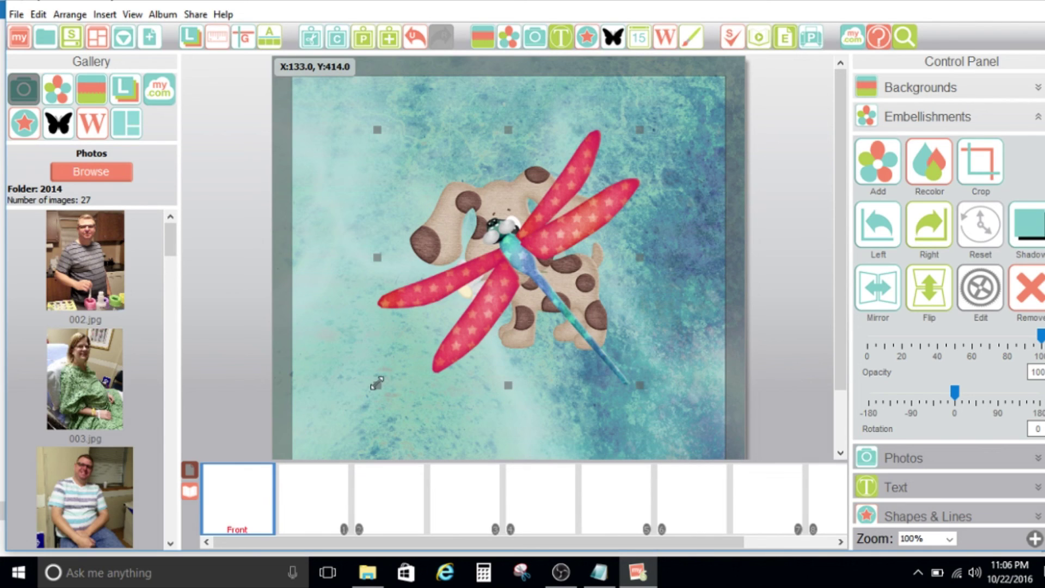
Resize the red dragonfly smaller by its corner and move it above the dog's head.
left_click_drag(376, 385, 535, 203)
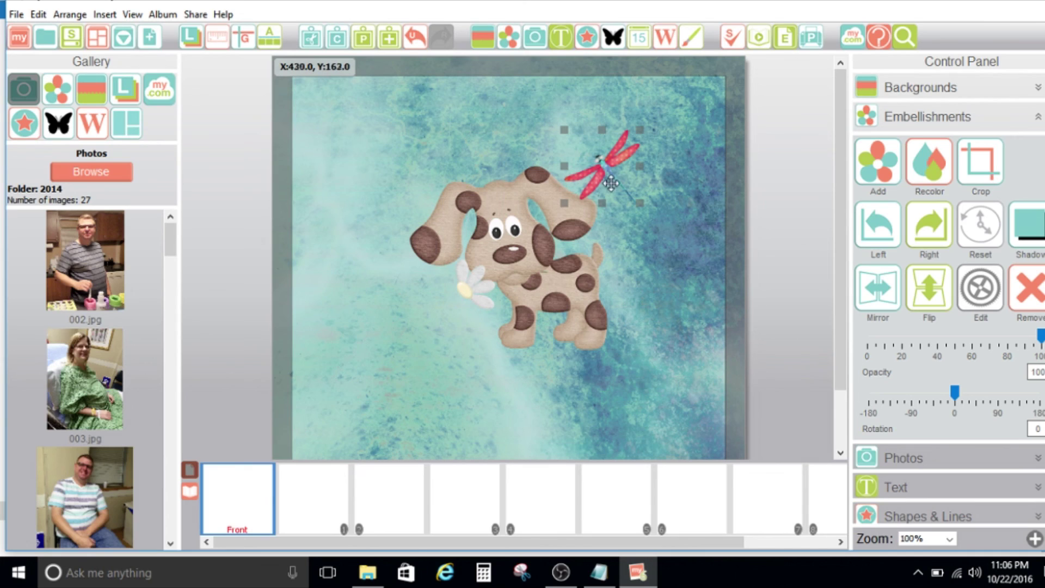
left_click_drag(607, 172, 579, 132)
left_click(651, 222)
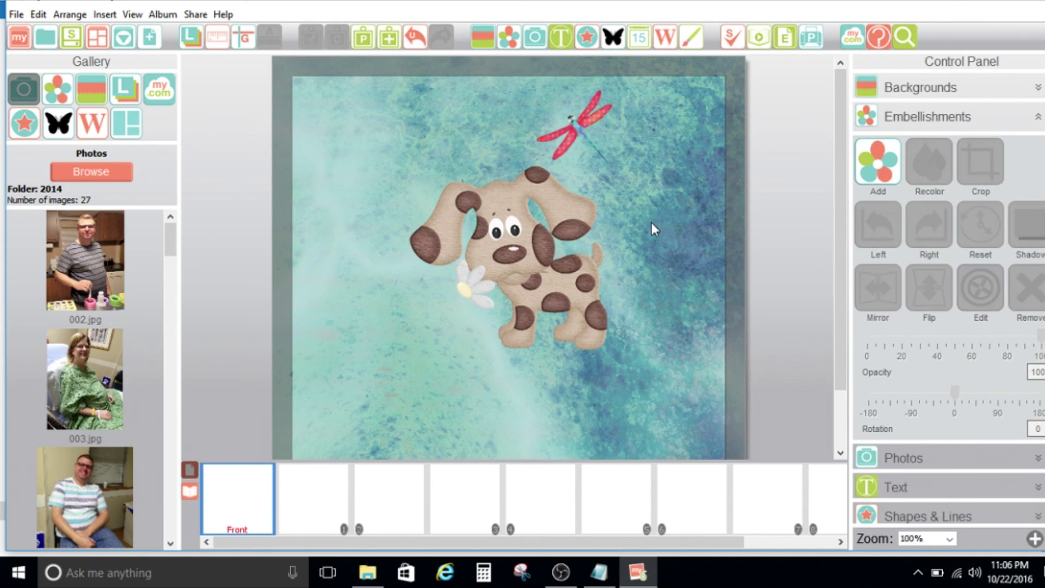